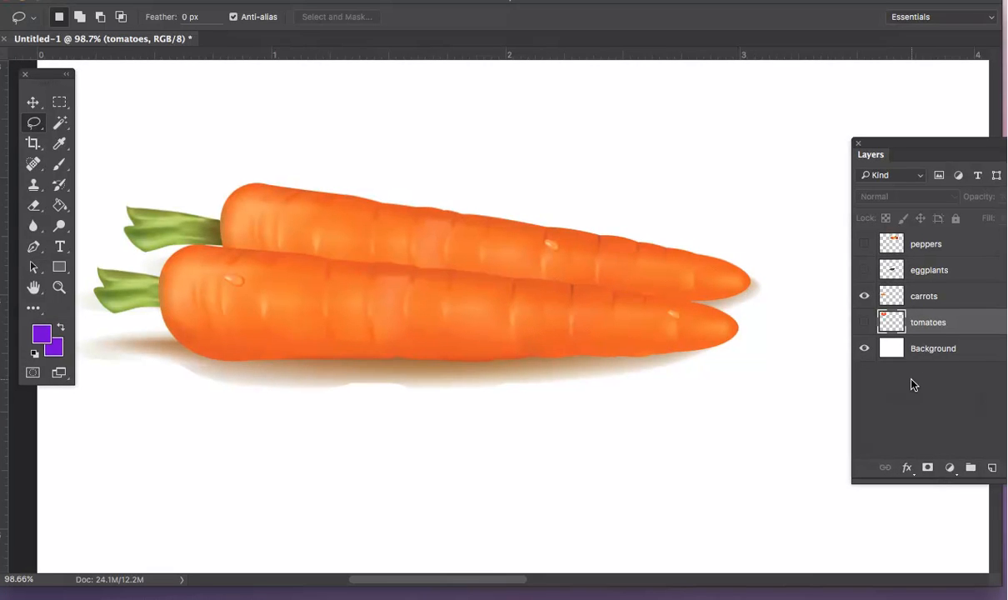
- Make the carrots layer active and switch to the Lasso tool
{"action": "left_click", "coordinate": [955, 309]}
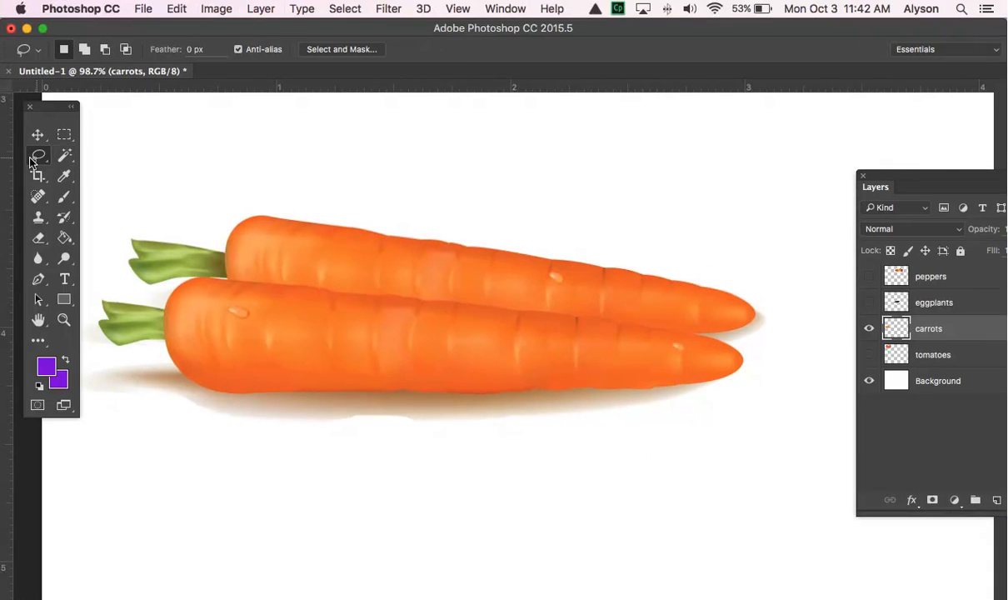
{"action": "left_click_drag", "start_coordinate": [37, 155], "coordinate": [83, 155]}
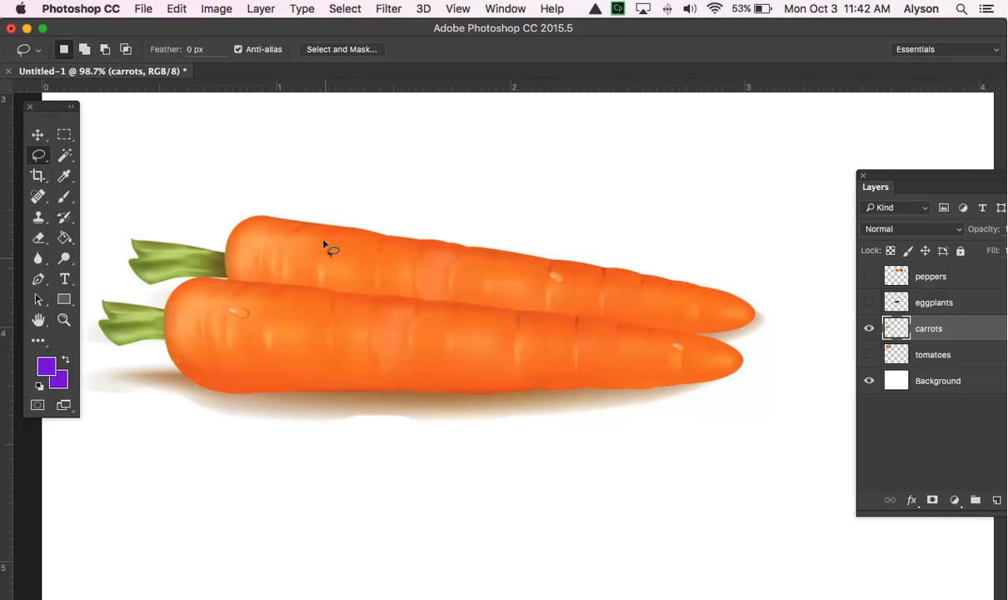
- Try filling a small lassoed patch on the upper carrot with the purple foreground color, and undo the fill
{"action": "mouse_move", "coordinate": [326, 261]}
{"action": "left_mouse_down"}
{"action": "mouse_move", "coordinate": [361, 249]}
{"action": "mouse_move", "coordinate": [369, 266]}
{"action": "mouse_move", "coordinate": [355, 285]}
{"action": "mouse_move", "coordinate": [327, 259]}
{"action": "left_mouse_up"}
{"action": "key", "text": "alt+BackSpace"}
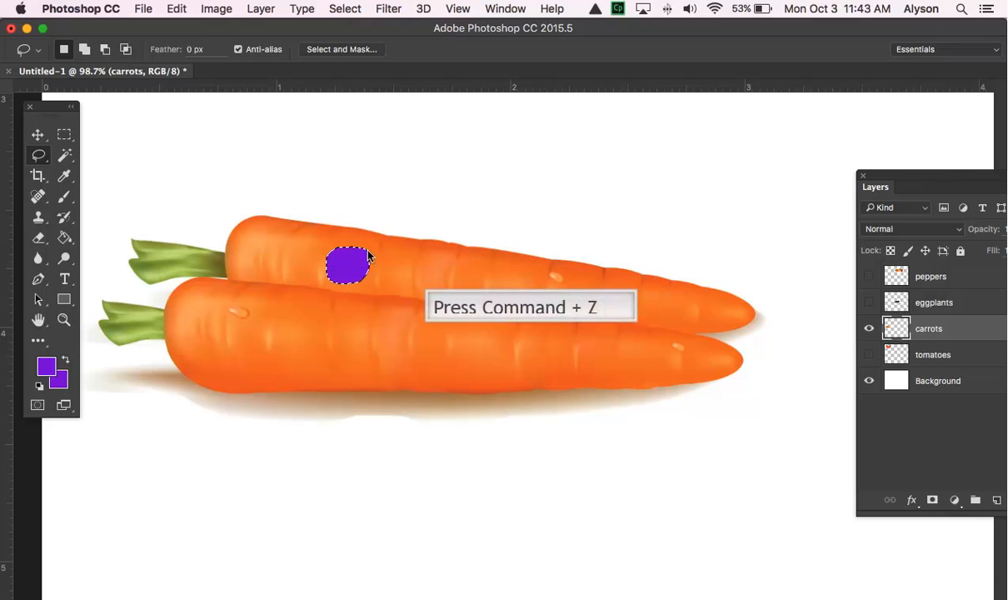
{"action": "key", "text": "super+z"}
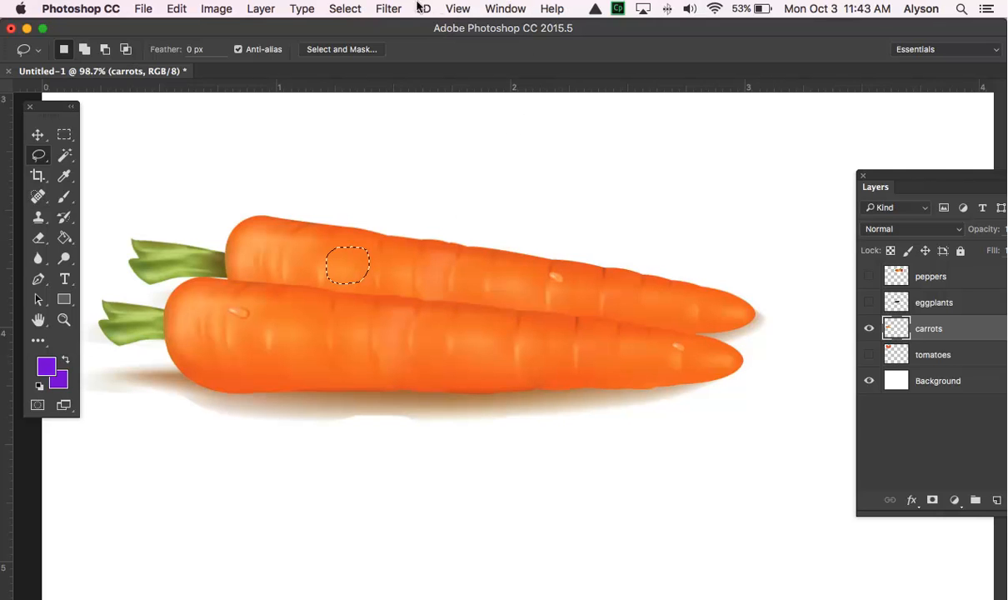
- Try moving the selected patch off the upper carrot onto the white area above, and undo the last move
{"action": "left_click", "coordinate": [37, 134]}
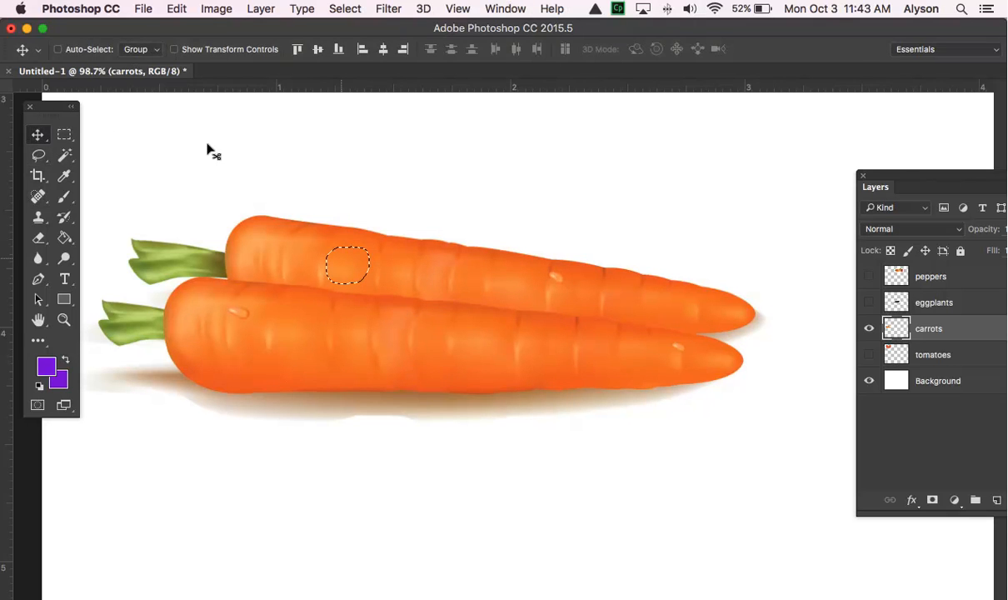
{"action": "mouse_move", "coordinate": [340, 260]}
{"action": "left_mouse_down"}
{"action": "mouse_move", "coordinate": [360, 176]}
{"action": "mouse_move", "coordinate": [473, 182]}
{"action": "left_mouse_up"}
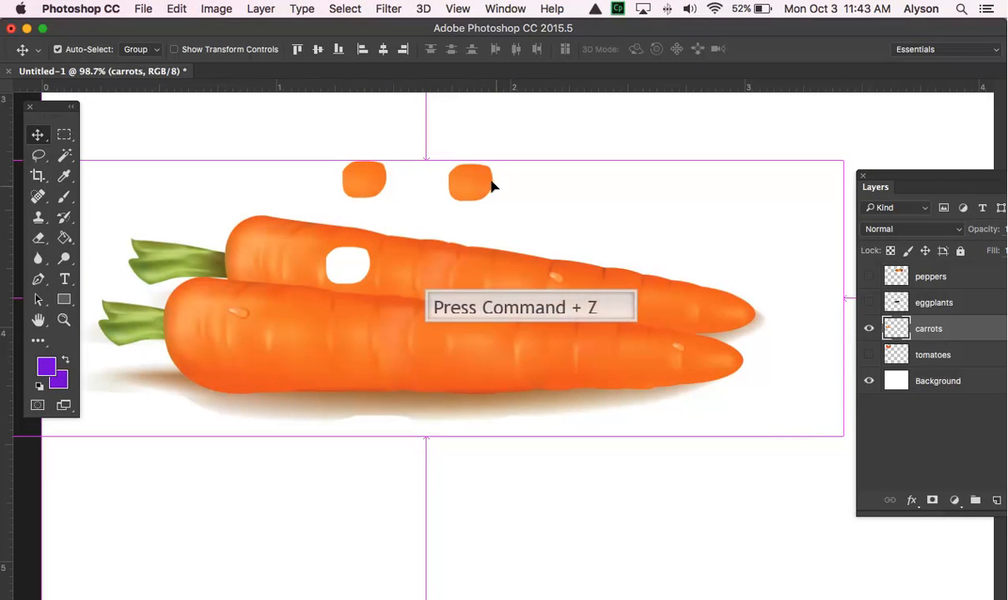
{"action": "key", "text": "super+z"}
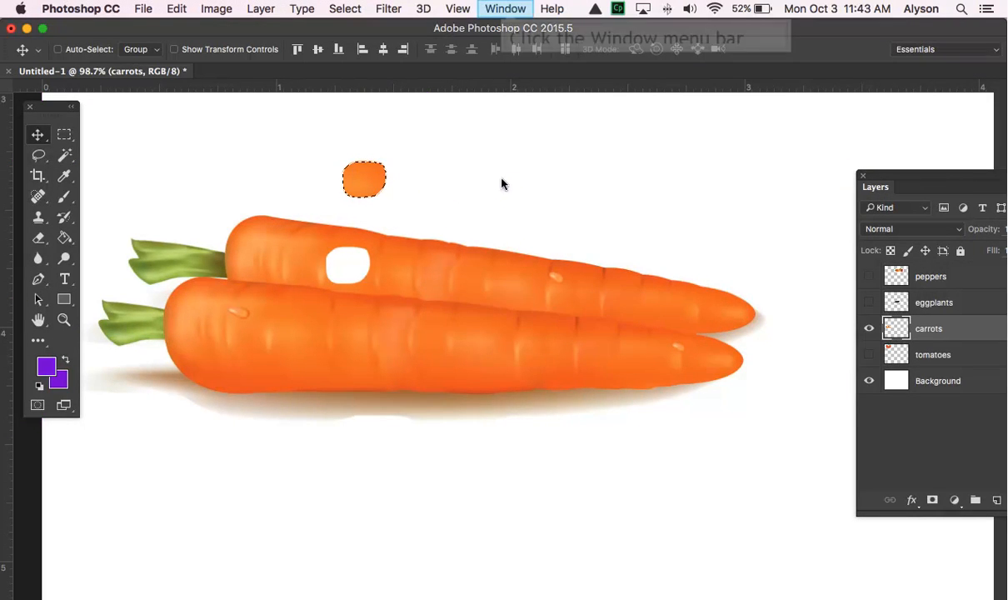
- Show the document history and step back to the Deselect state before the patch was lassoed and moved
{"action": "left_click", "coordinate": [505, 8]}
{"action": "left_click", "coordinate": [504, 326]}
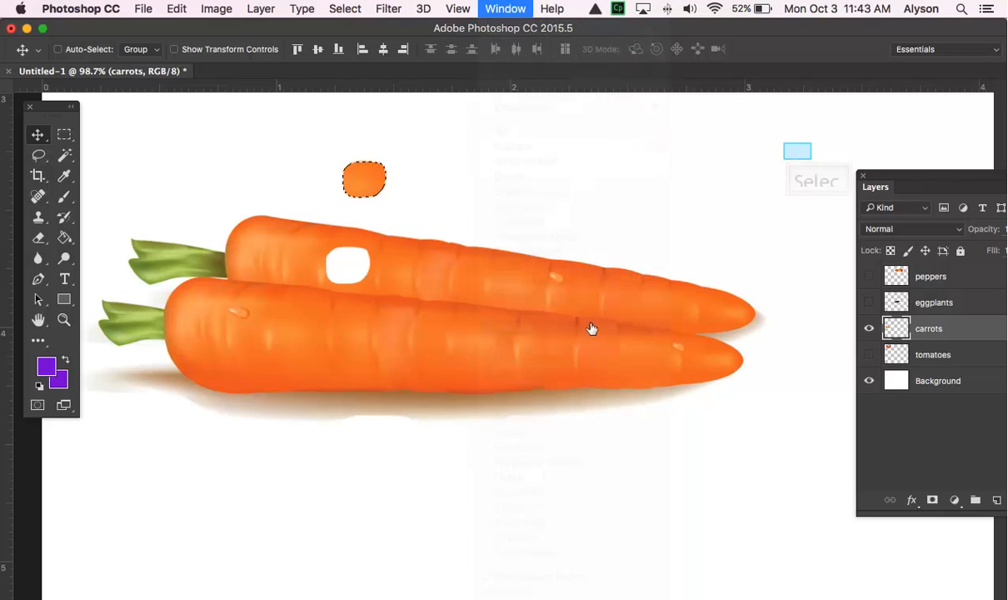
{"action": "left_click", "coordinate": [797, 151]}
{"action": "left_click", "coordinate": [796, 155]}
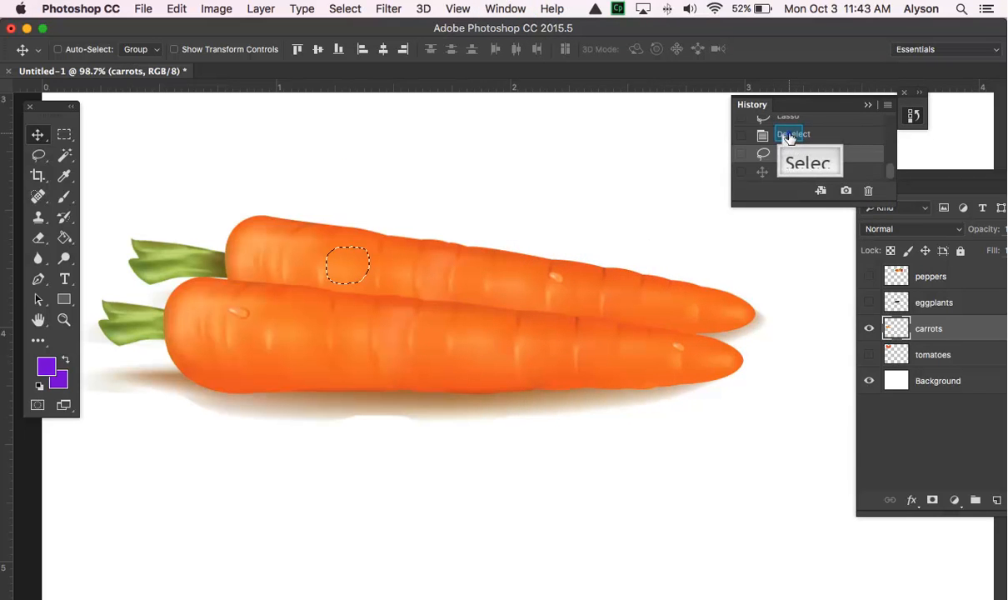
{"action": "left_click", "coordinate": [790, 136]}
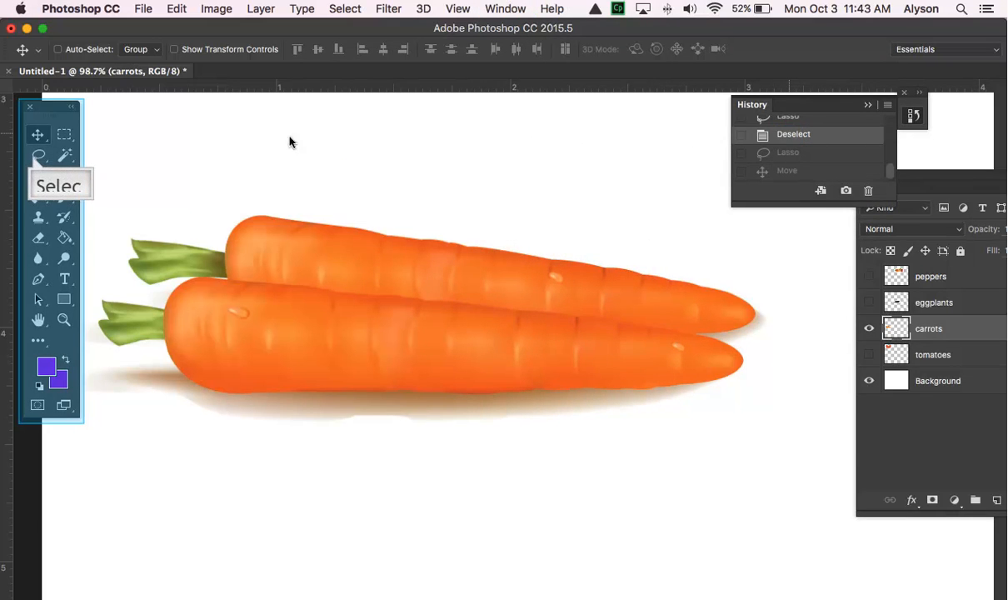
- Enlarge the carrots to 130%, move the Layers panel clear of them and collapse the History panel
{"action": "left_click", "coordinate": [40, 156]}
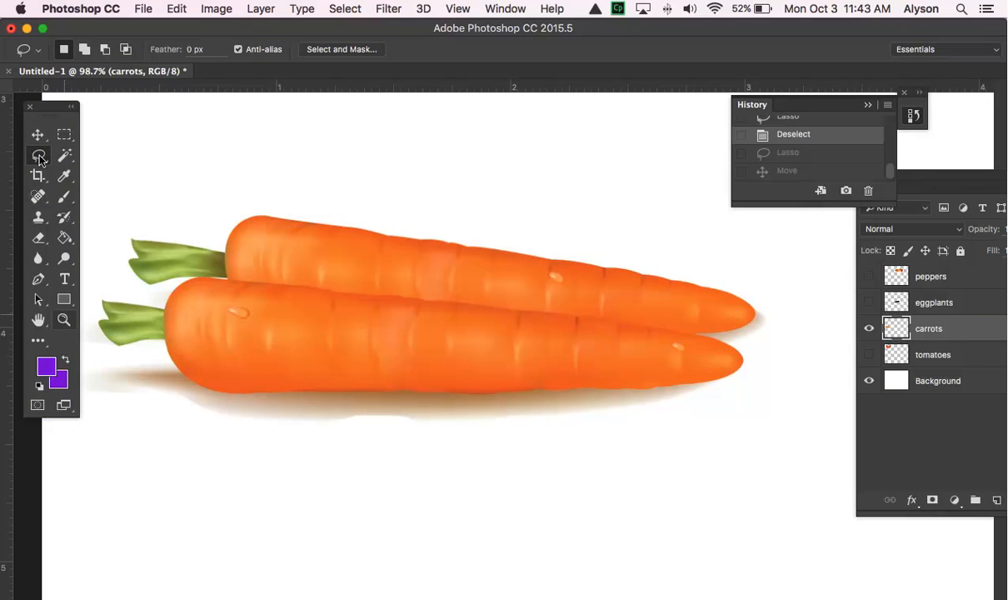
{"action": "left_click", "coordinate": [64, 319]}
{"action": "left_click_drag", "start_coordinate": [294, 281], "coordinate": [319, 291]}
{"action": "left_click_drag", "start_coordinate": [890, 188], "coordinate": [900, 472]}
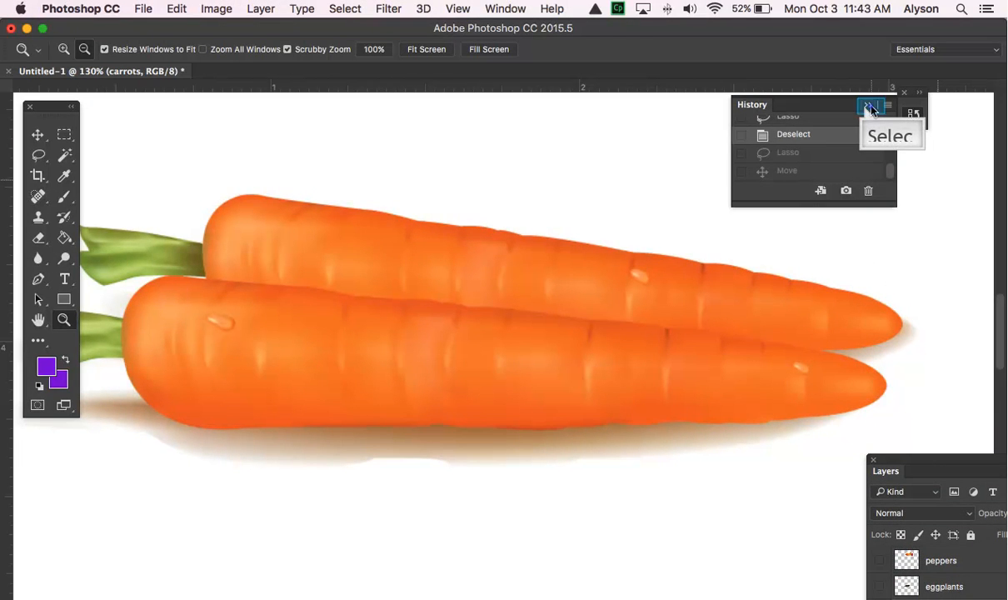
{"action": "left_click", "coordinate": [868, 106]}
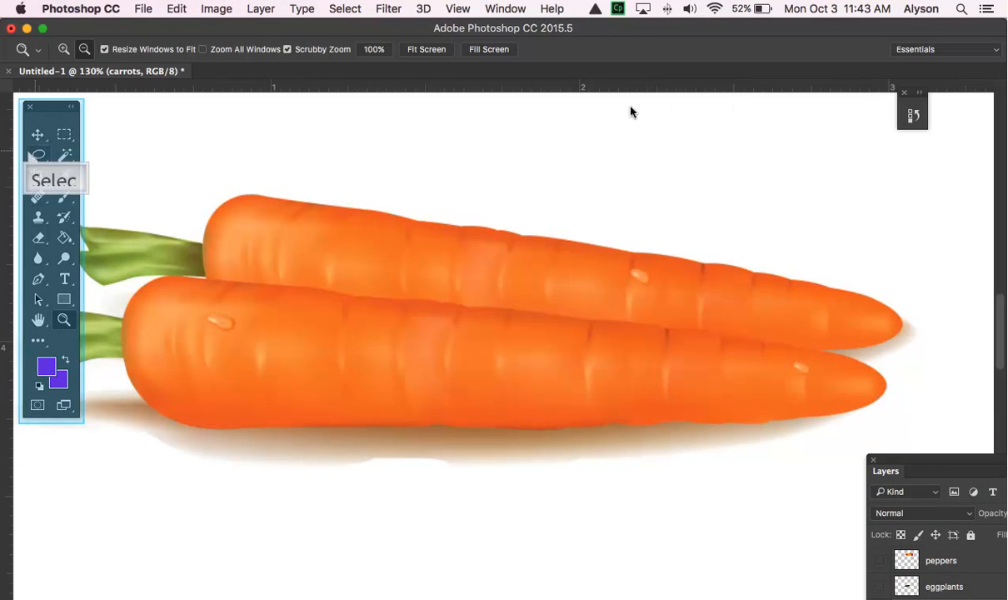
- Trace a freehand Lasso selection around both orange carrot bodies, leaving out the green stems and the shadow
{"action": "left_click", "coordinate": [37, 155]}
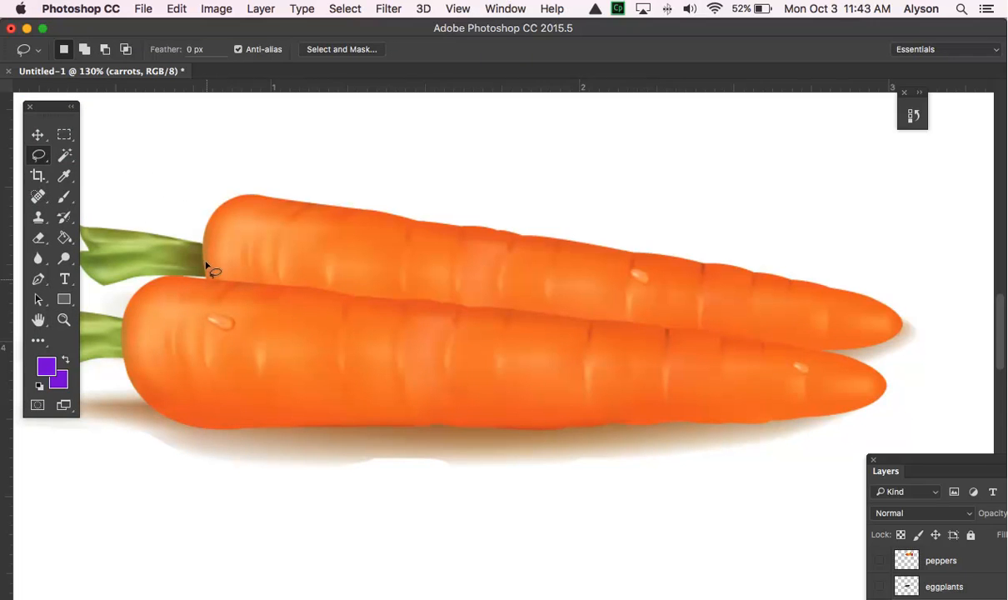
{"action": "mouse_move", "coordinate": [207, 277]}
{"action": "left_mouse_down"}
{"action": "mouse_move", "coordinate": [207, 220]}
{"action": "mouse_move", "coordinate": [231, 197]}
{"action": "mouse_move", "coordinate": [272, 196]}
{"action": "mouse_move", "coordinate": [847, 291]}
{"action": "mouse_move", "coordinate": [904, 328]}
{"action": "mouse_move", "coordinate": [885, 346]}
{"action": "mouse_move", "coordinate": [820, 357]}
{"action": "mouse_move", "coordinate": [877, 373]}
{"action": "mouse_move", "coordinate": [889, 386]}
{"action": "mouse_move", "coordinate": [887, 398]}
{"action": "mouse_move", "coordinate": [839, 417]}
{"action": "mouse_move", "coordinate": [732, 427]}
{"action": "mouse_move", "coordinate": [182, 422]}
{"action": "mouse_move", "coordinate": [133, 399]}
{"action": "mouse_move", "coordinate": [122, 325]}
{"action": "mouse_move", "coordinate": [140, 281]}
{"action": "mouse_move", "coordinate": [210, 285]}
{"action": "left_mouse_up"}
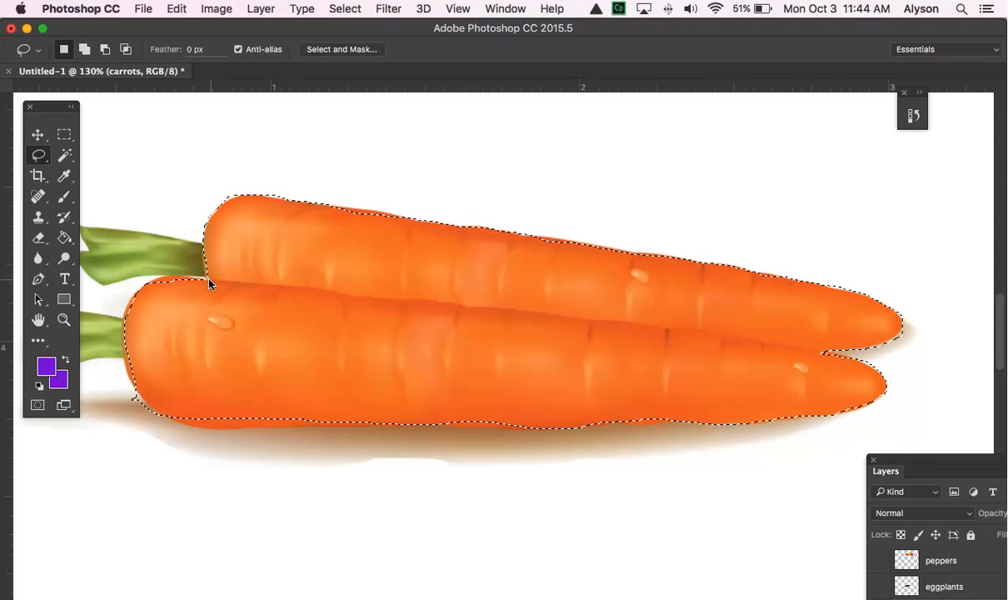
- At 255% magnification, add the missed strip along the upper carrot's top edge near its thick end to the selection
{"action": "left_click", "coordinate": [63, 320]}
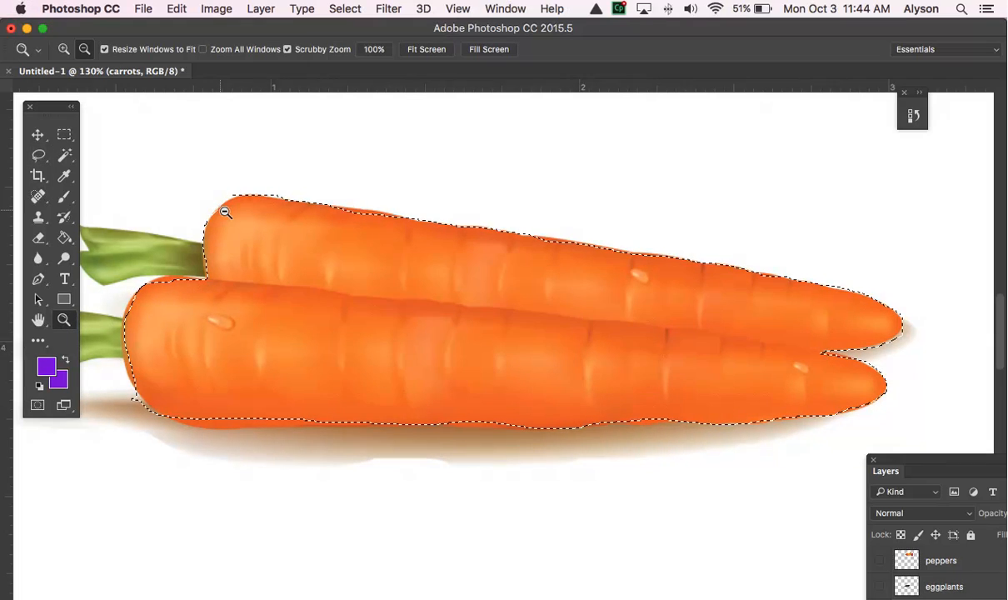
{"action": "left_click_drag", "start_coordinate": [218, 210], "coordinate": [270, 234]}
{"action": "key", "text": "l"}
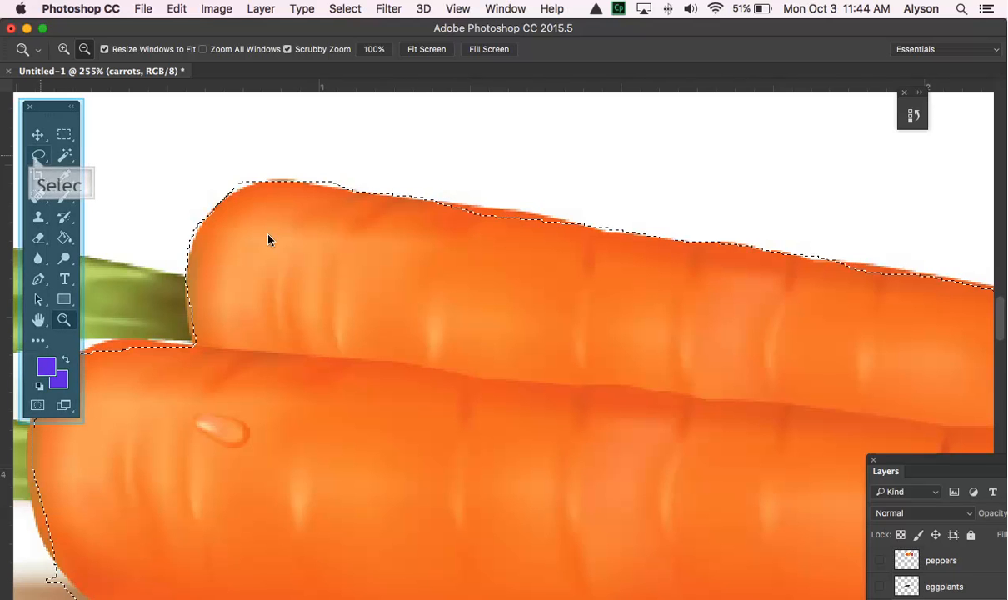
{"action": "left_click", "coordinate": [39, 156]}
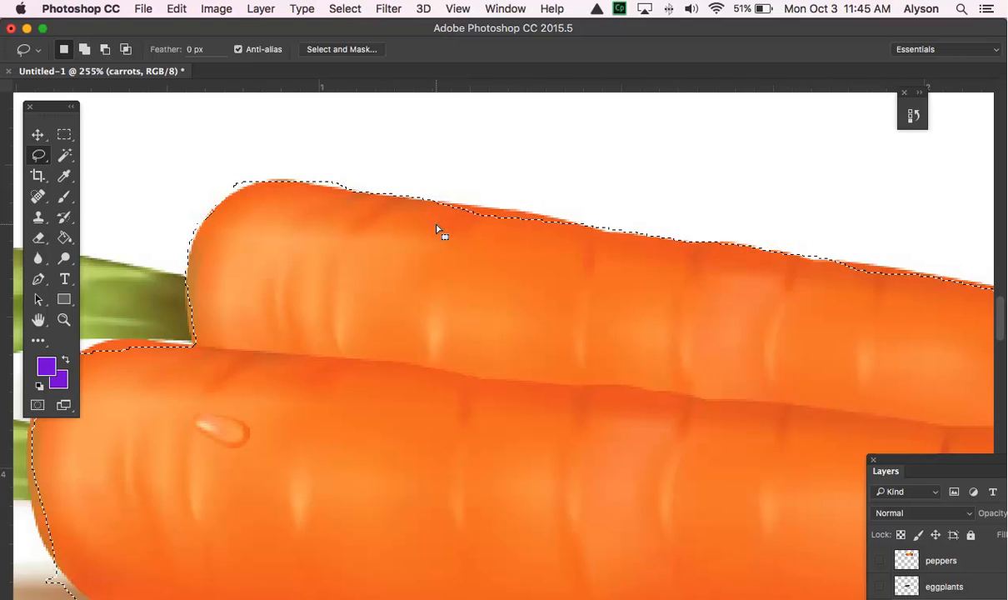
{"action": "left_click", "coordinate": [85, 49]}
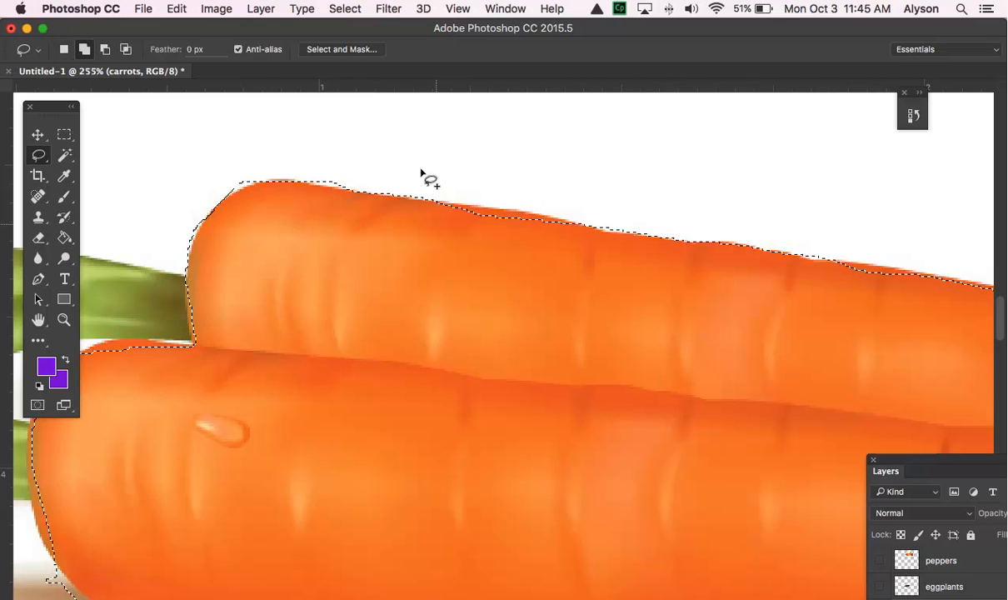
{"action": "mouse_move", "coordinate": [428, 215]}
{"action": "left_mouse_down"}
{"action": "mouse_move", "coordinate": [440, 204]}
{"action": "mouse_move", "coordinate": [578, 230]}
{"action": "left_mouse_up"}
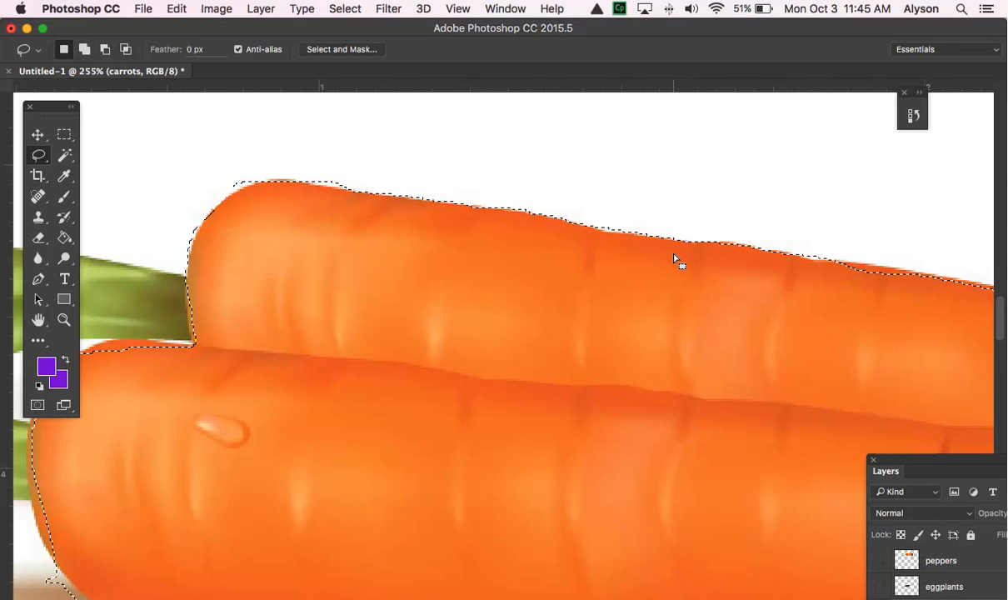
- Add the remaining missed strips along the upper carrot's top edge, from its middle toward the tip, to the selection
{"action": "left_click_drag", "start_coordinate": [675, 260], "coordinate": [399, 223]}
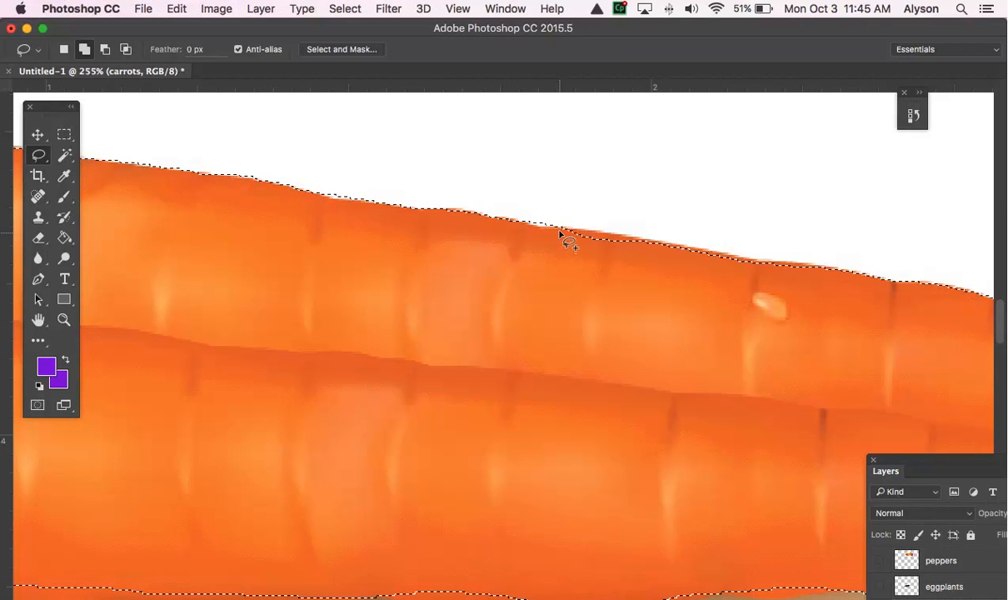
{"action": "left_click_drag", "start_coordinate": [565, 226], "coordinate": [573, 228]}
{"action": "mouse_move", "coordinate": [589, 234]}
{"action": "left_mouse_down"}
{"action": "mouse_move", "coordinate": [655, 245]}
{"action": "mouse_move", "coordinate": [671, 267]}
{"action": "mouse_move", "coordinate": [657, 244]}
{"action": "mouse_move", "coordinate": [761, 269]}
{"action": "mouse_move", "coordinate": [738, 306]}
{"action": "left_mouse_up"}
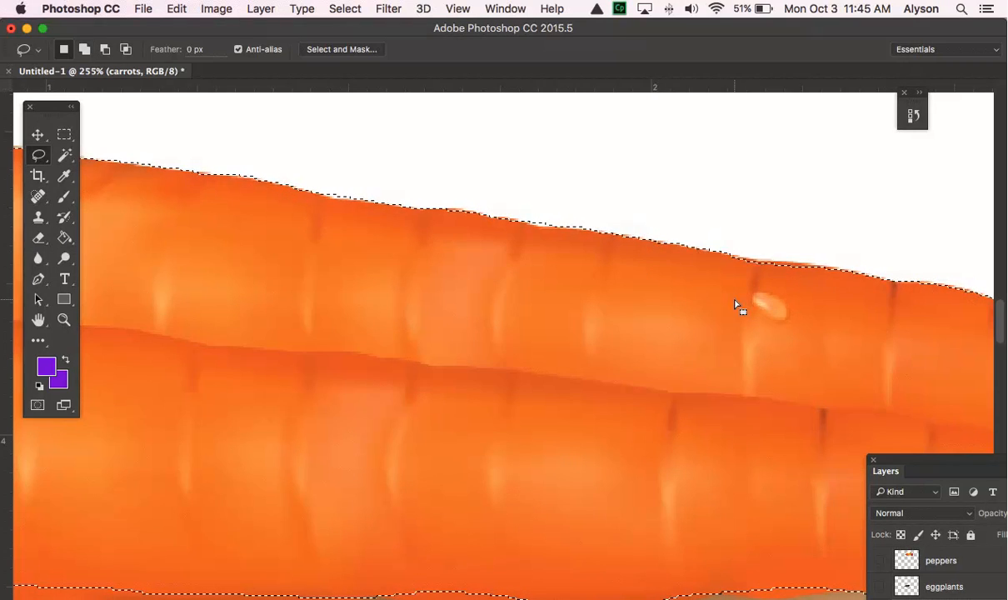
{"action": "scroll", "coordinate": [738, 306], "scroll_direction": "right", "scroll_amount": 5}
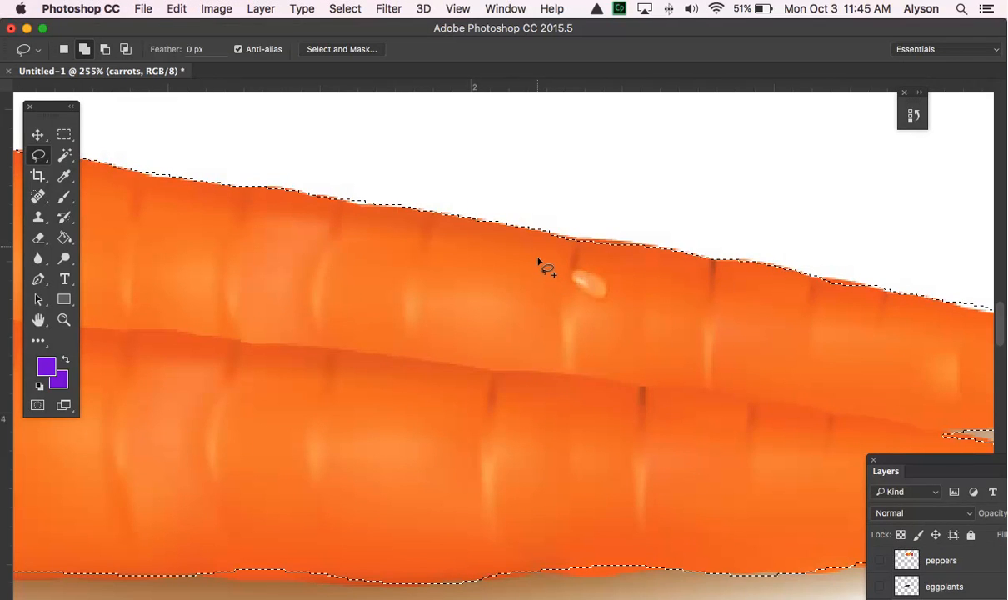
{"action": "mouse_move", "coordinate": [538, 250]}
{"action": "left_mouse_down"}
{"action": "mouse_move", "coordinate": [552, 238]}
{"action": "mouse_move", "coordinate": [630, 246]}
{"action": "mouse_move", "coordinate": [667, 271]}
{"action": "left_mouse_up"}
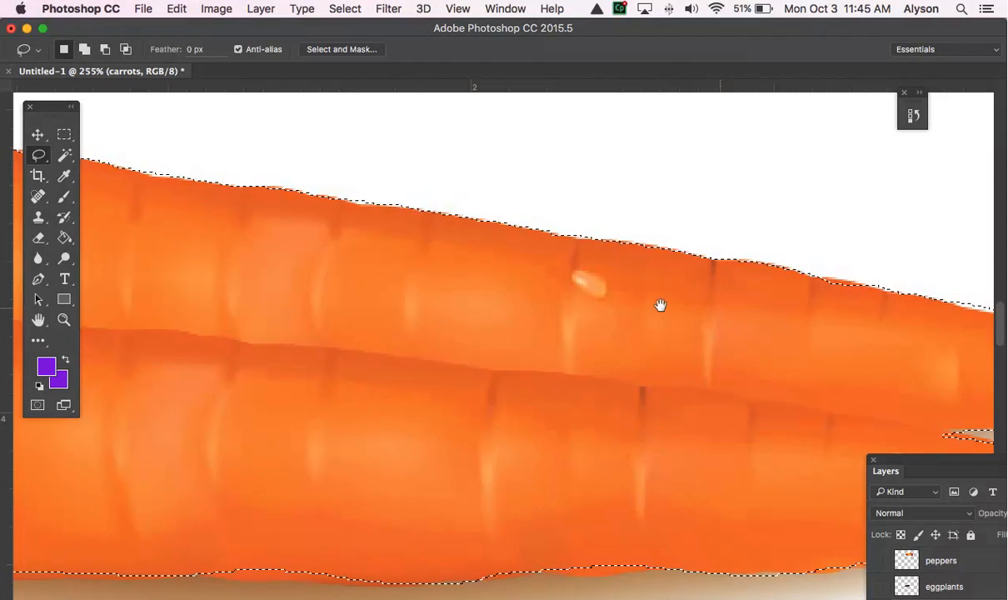
{"action": "scroll", "coordinate": [530, 267], "scroll_direction": "right", "scroll_amount": 6}
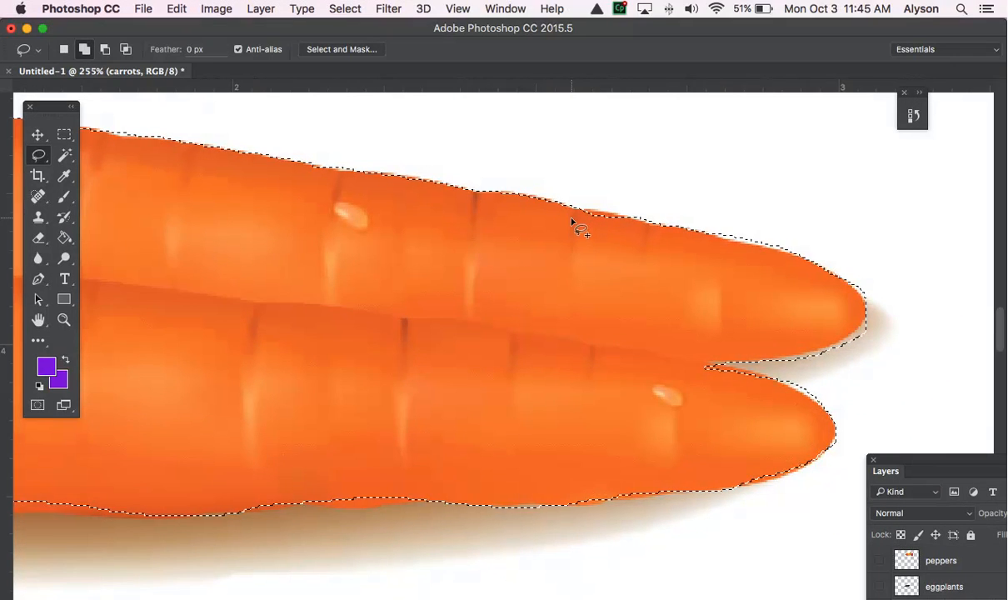
{"action": "left_click_drag", "start_coordinate": [571, 218], "coordinate": [646, 225]}
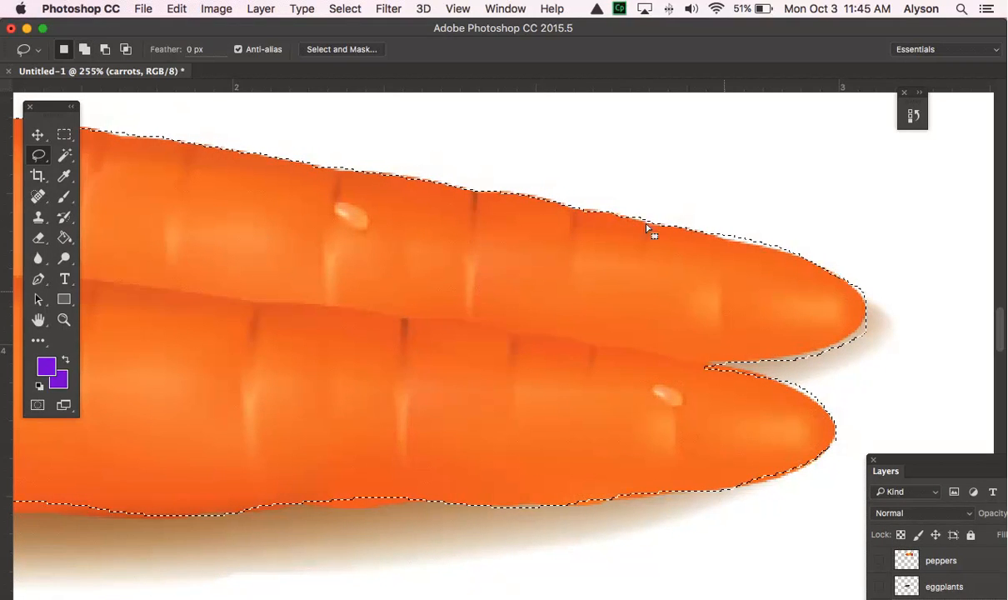
- Subtract the excess background around the tips of both carrots from the selection
{"action": "mouse_move", "coordinate": [725, 292]}
{"action": "left_mouse_down"}
{"action": "mouse_move", "coordinate": [573, 236]}
{"action": "mouse_move", "coordinate": [552, 249]}
{"action": "left_mouse_up"}
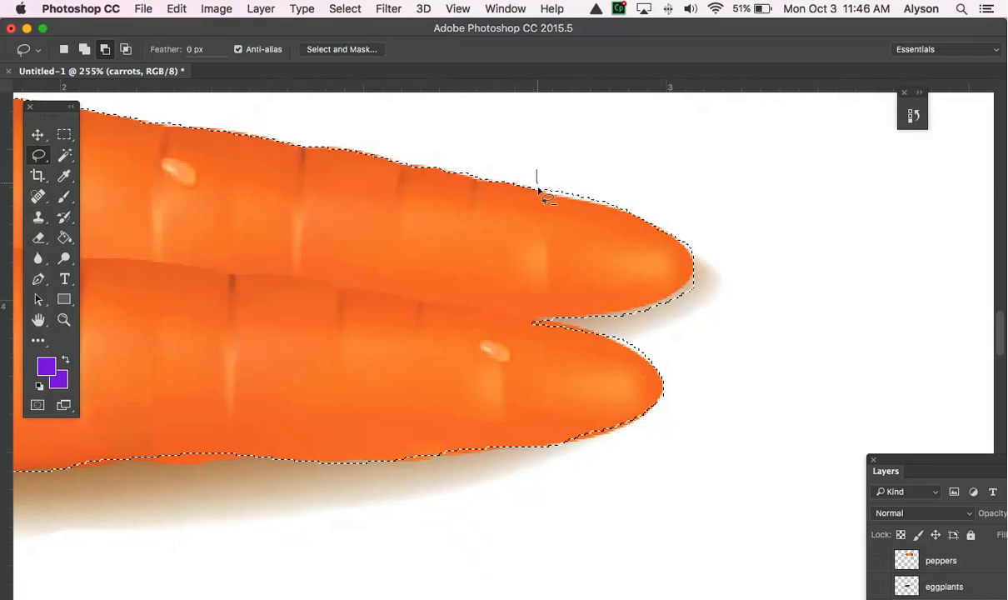
{"action": "mouse_move", "coordinate": [538, 189]}
{"action": "left_mouse_down"}
{"action": "mouse_move", "coordinate": [679, 210]}
{"action": "mouse_move", "coordinate": [688, 241]}
{"action": "mouse_move", "coordinate": [722, 256]}
{"action": "mouse_move", "coordinate": [715, 287]}
{"action": "mouse_move", "coordinate": [688, 286]}
{"action": "mouse_move", "coordinate": [665, 319]}
{"action": "mouse_move", "coordinate": [689, 314]}
{"action": "mouse_move", "coordinate": [675, 298]}
{"action": "mouse_move", "coordinate": [673, 310]}
{"action": "mouse_move", "coordinate": [668, 299]}
{"action": "mouse_move", "coordinate": [594, 315]}
{"action": "mouse_move", "coordinate": [618, 331]}
{"action": "mouse_move", "coordinate": [605, 329]}
{"action": "mouse_move", "coordinate": [610, 338]}
{"action": "mouse_move", "coordinate": [662, 367]}
{"action": "left_mouse_up"}
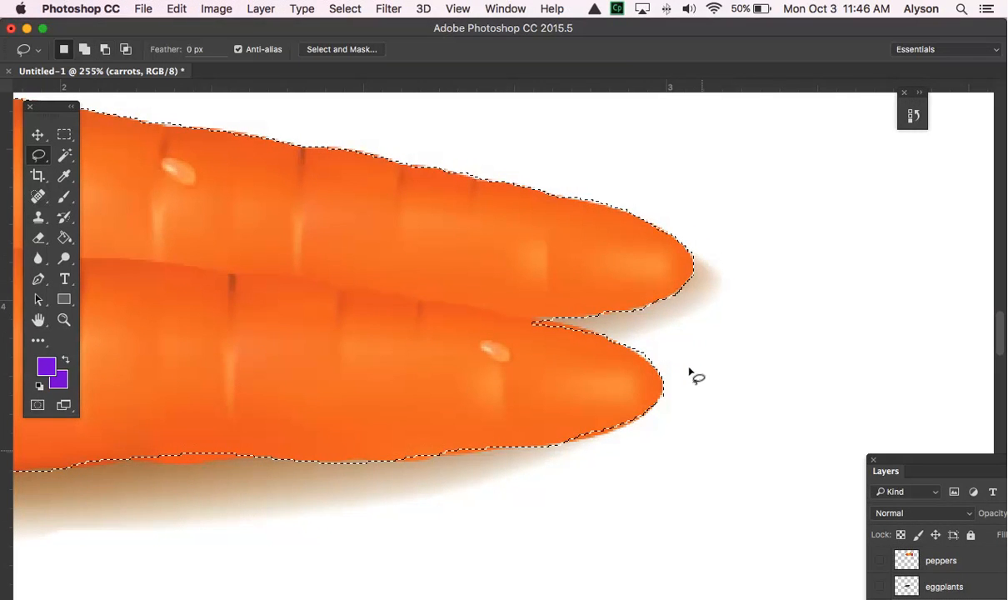
- Add the missed orange strips along the middle of the lower carrot's bottom edge to the selection
{"action": "left_click_drag", "start_coordinate": [719, 430], "coordinate": [792, 340]}
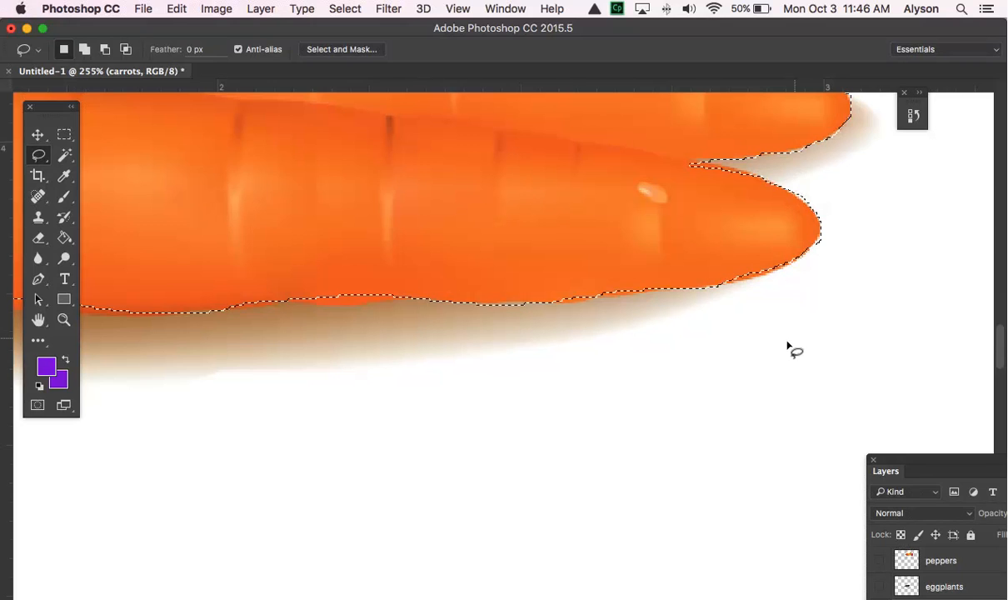
{"action": "left_click_drag", "start_coordinate": [709, 382], "coordinate": [803, 378]}
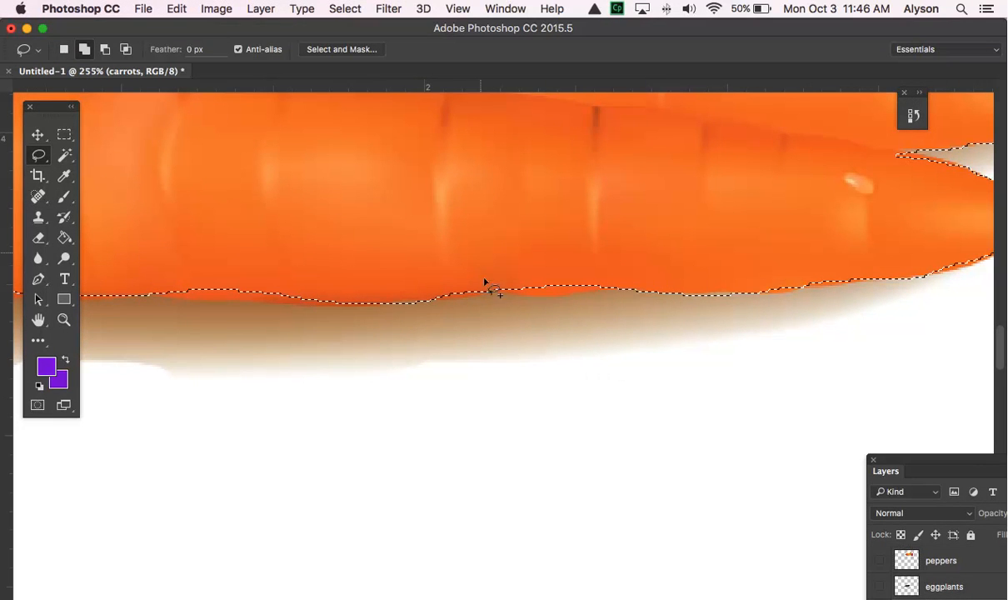
{"action": "mouse_move", "coordinate": [430, 256]}
{"action": "left_mouse_down"}
{"action": "mouse_move", "coordinate": [433, 296]}
{"action": "mouse_move", "coordinate": [609, 292]}
{"action": "mouse_move", "coordinate": [434, 263]}
{"action": "left_mouse_up"}
{"action": "scroll", "coordinate": [434, 331], "scroll_direction": "left", "scroll_amount": 5}
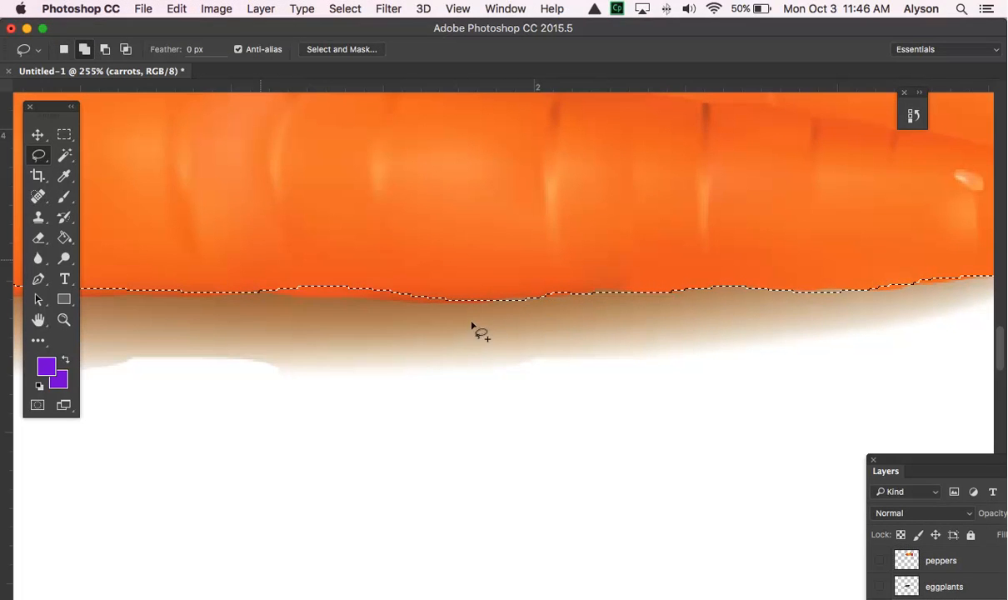
{"action": "mouse_move", "coordinate": [259, 263]}
{"action": "left_mouse_down"}
{"action": "mouse_move", "coordinate": [279, 297]}
{"action": "mouse_move", "coordinate": [440, 303]}
{"action": "left_mouse_up"}
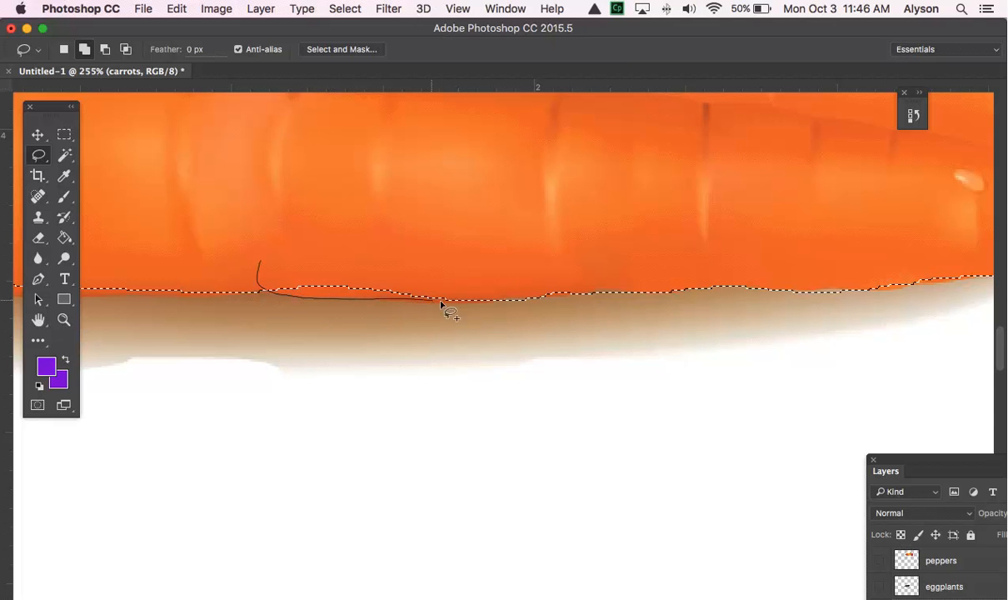
{"action": "left_click_drag", "start_coordinate": [491, 273], "coordinate": [491, 272]}
- Refine the selection at the lower carrot's thick end, subtracting the shadow below and adding the missed orange edge beside the stem
{"action": "mouse_move", "coordinate": [417, 328]}
{"action": "left_mouse_down"}
{"action": "mouse_move", "coordinate": [626, 332]}
{"action": "mouse_move", "coordinate": [617, 324]}
{"action": "mouse_move", "coordinate": [944, 378]}
{"action": "left_mouse_up"}
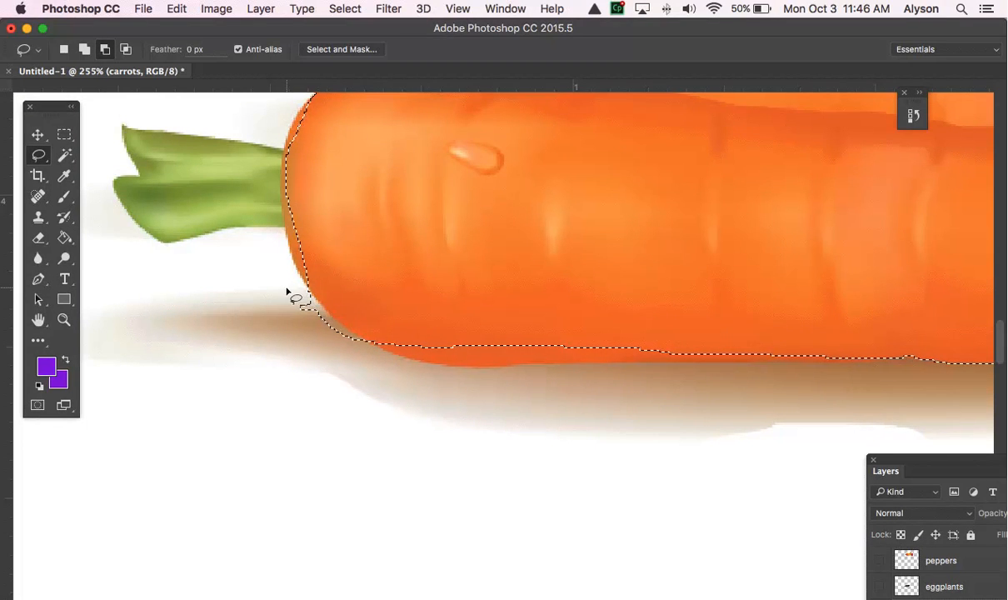
{"action": "left_click_drag", "start_coordinate": [286, 287], "coordinate": [296, 289]}
{"action": "mouse_move", "coordinate": [333, 319]}
{"action": "left_mouse_down"}
{"action": "mouse_move", "coordinate": [379, 365]}
{"action": "mouse_move", "coordinate": [293, 292]}
{"action": "left_mouse_up"}
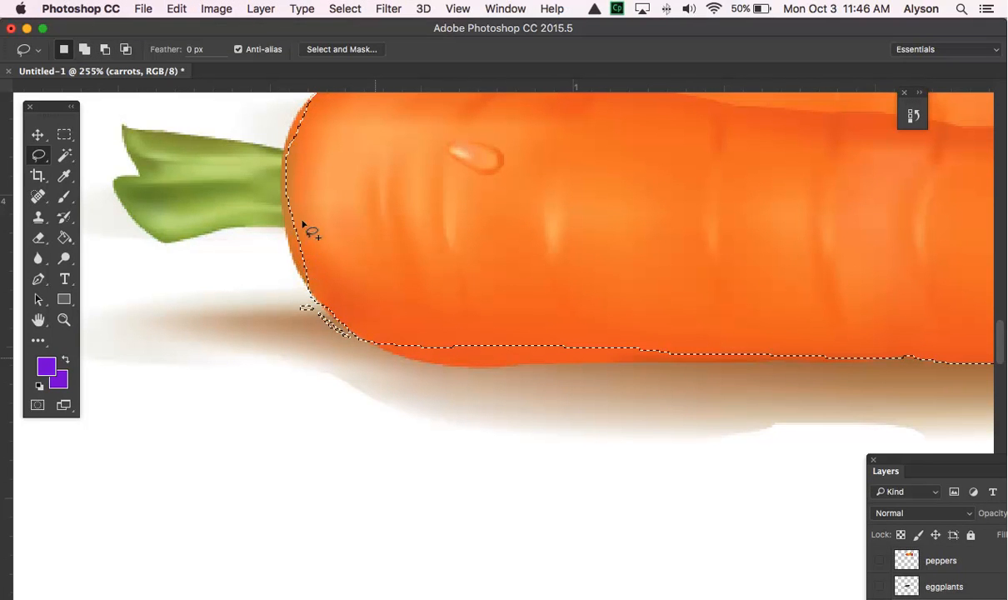
{"action": "mouse_move", "coordinate": [302, 150]}
{"action": "left_mouse_down"}
{"action": "mouse_move", "coordinate": [283, 195]}
{"action": "mouse_move", "coordinate": [294, 273]}
{"action": "mouse_move", "coordinate": [373, 292]}
{"action": "left_mouse_up"}
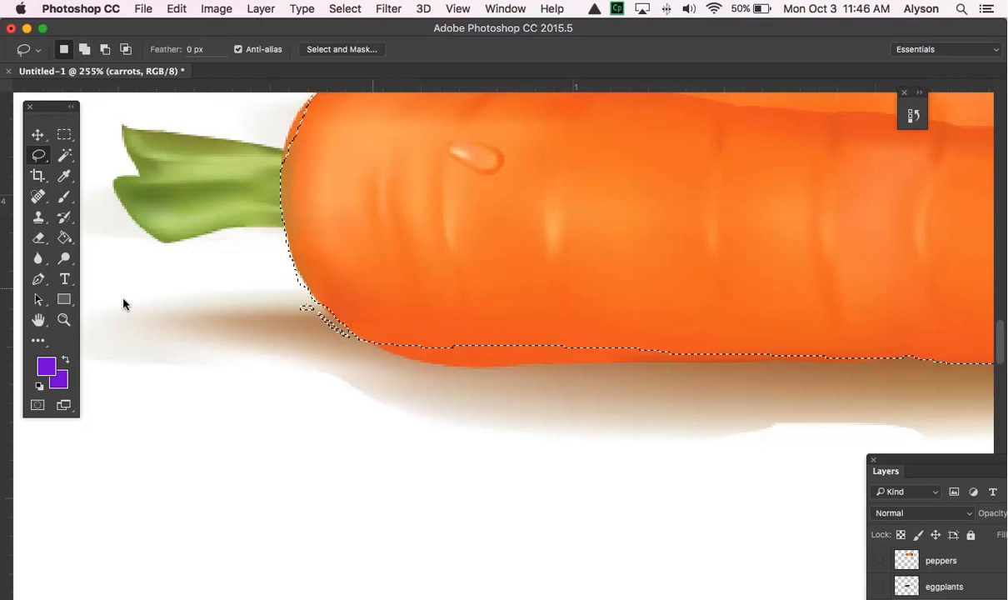
- At 733% magnification, subtract the stray background patches beside the lower carrot's rounded thick end from the selection
{"action": "left_click", "coordinate": [64, 319]}
{"action": "left_click_drag", "start_coordinate": [333, 308], "coordinate": [386, 323]}
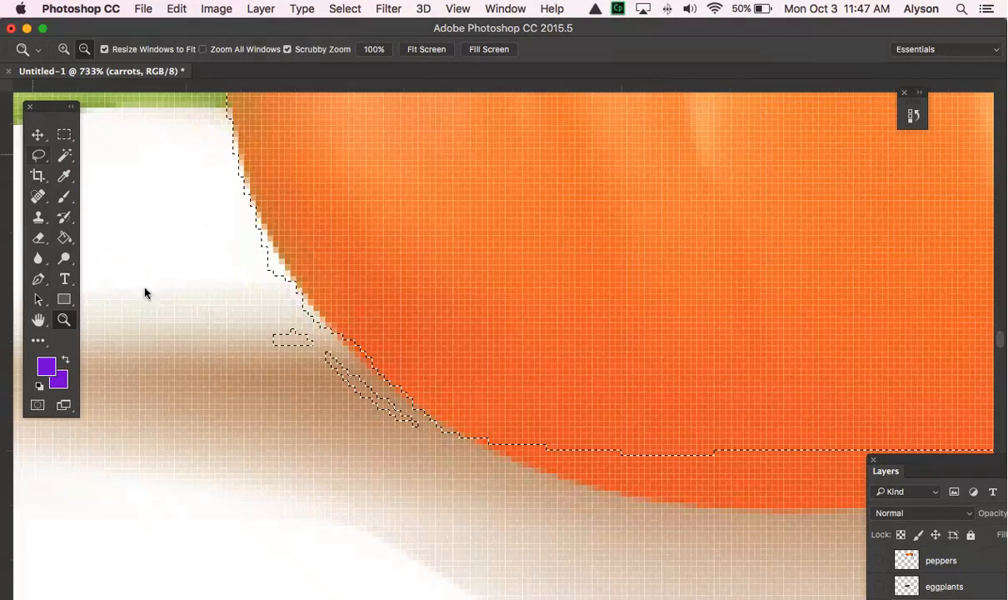
{"action": "left_click", "coordinate": [37, 155]}
{"action": "mouse_move", "coordinate": [258, 318]}
{"action": "left_mouse_down"}
{"action": "mouse_move", "coordinate": [307, 323]}
{"action": "mouse_move", "coordinate": [423, 437]}
{"action": "mouse_move", "coordinate": [359, 427]}
{"action": "mouse_move", "coordinate": [288, 384]}
{"action": "mouse_move", "coordinate": [257, 324]}
{"action": "left_mouse_up"}
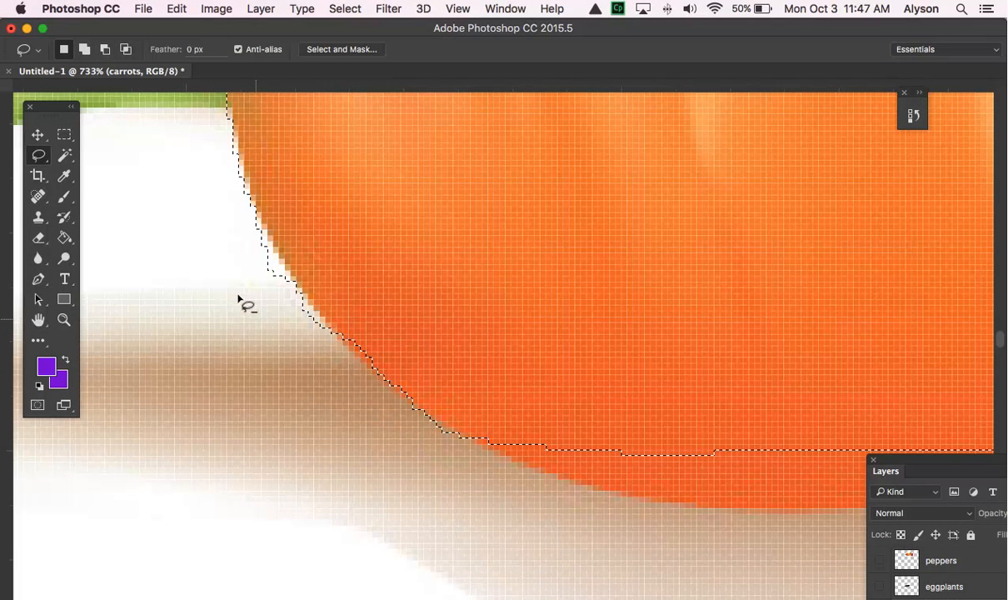
{"action": "mouse_move", "coordinate": [234, 232]}
{"action": "left_mouse_down", "text": "alt"}
{"action": "mouse_move", "coordinate": [266, 242]}
{"action": "mouse_move", "coordinate": [290, 302]}
{"action": "mouse_move", "coordinate": [280, 313]}
{"action": "mouse_move", "coordinate": [274, 302]}
{"action": "mouse_move", "coordinate": [317, 318]}
{"action": "mouse_move", "coordinate": [320, 353]}
{"action": "mouse_move", "coordinate": [284, 333]}
{"action": "left_mouse_up", "text": "alt"}
- At 100% magnification, add the missed orange strip along the lower carrot's bottom edge near its thick end to the selection
{"action": "left_click", "coordinate": [65, 322]}
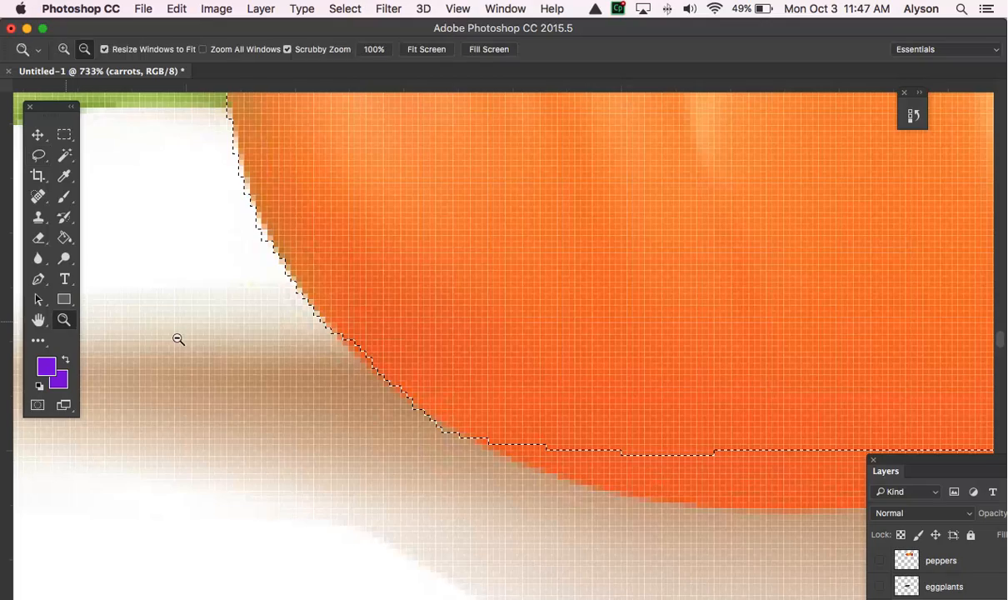
{"action": "left_click", "coordinate": [459, 342], "text": "alt"}
{"action": "left_click", "coordinate": [463, 340], "text": "alt"}
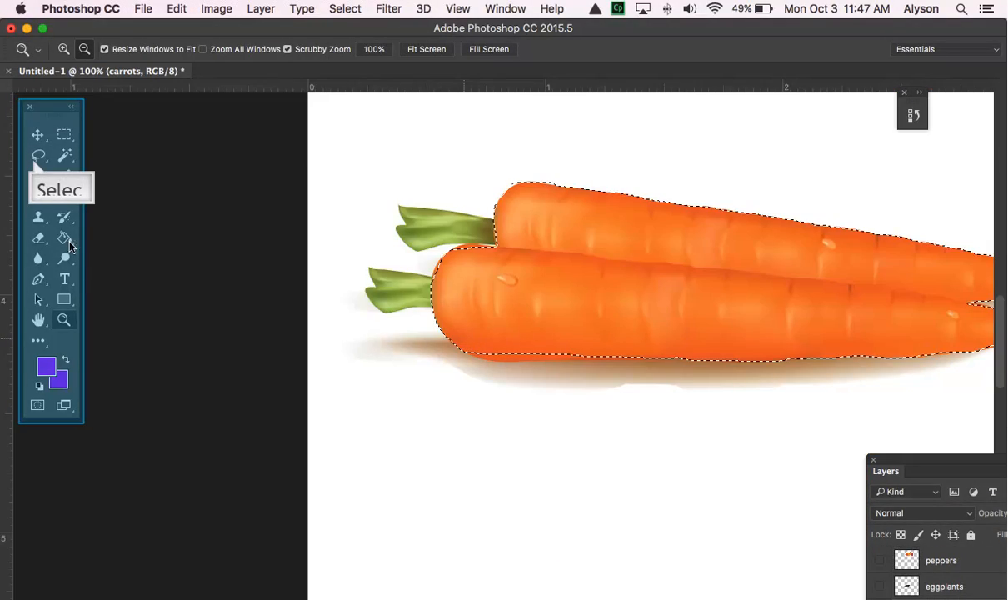
{"action": "left_click", "coordinate": [39, 159]}
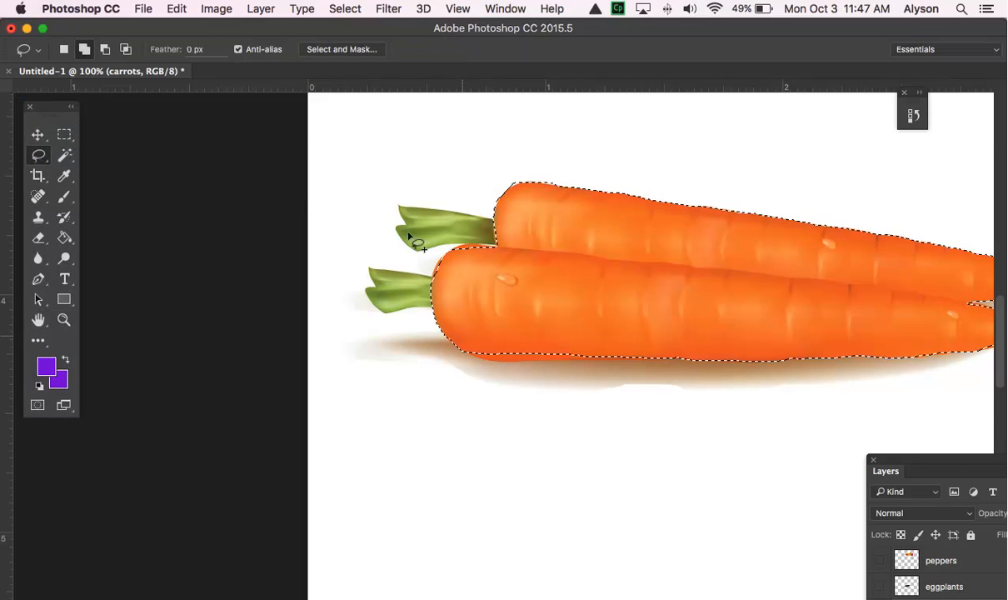
{"action": "mouse_move", "coordinate": [462, 338]}
{"action": "left_mouse_down"}
{"action": "mouse_move", "coordinate": [460, 350]}
{"action": "mouse_move", "coordinate": [478, 359]}
{"action": "mouse_move", "coordinate": [551, 365]}
{"action": "mouse_move", "coordinate": [598, 359]}
{"action": "mouse_move", "coordinate": [620, 335]}
{"action": "left_mouse_up"}
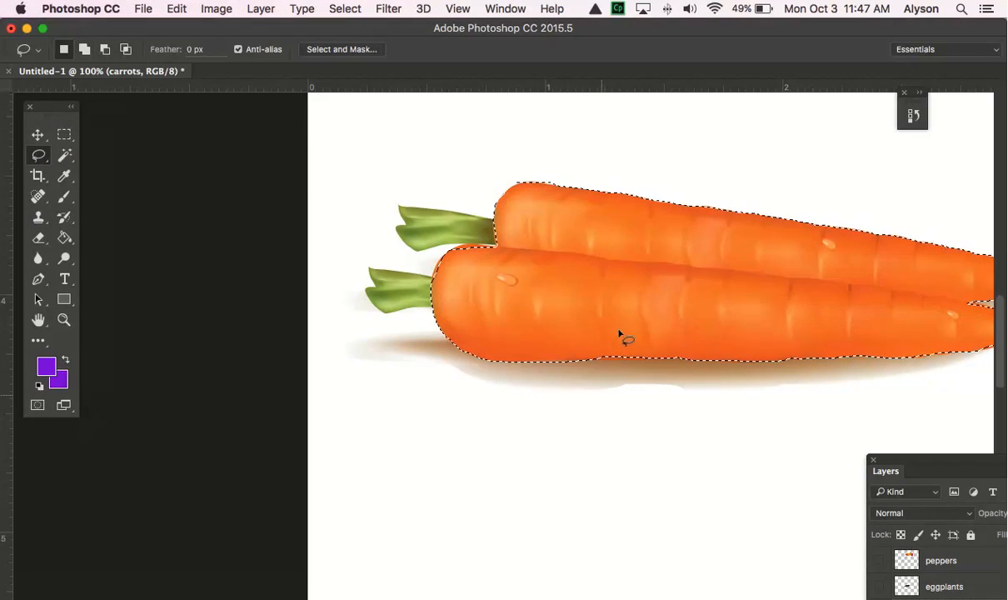
- Add the missed orange sliver on the upper shoulder of the lower carrot's thick end to the selection
{"action": "key", "text": "space"}
{"action": "left_click_drag", "start_coordinate": [593, 394], "coordinate": [538, 443]}
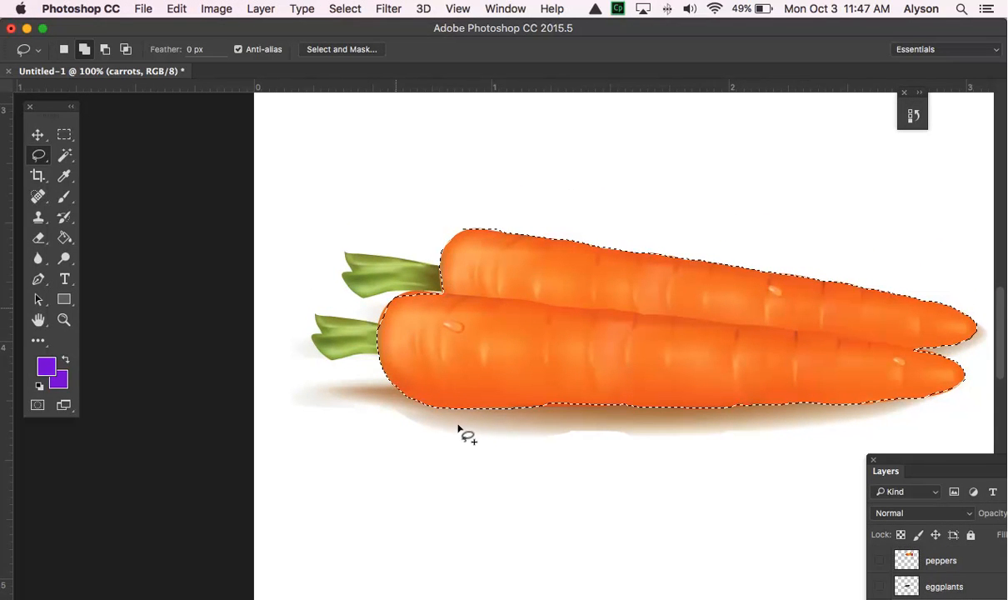
{"action": "mouse_move", "coordinate": [398, 313]}
{"action": "left_mouse_down"}
{"action": "mouse_move", "coordinate": [386, 294]}
{"action": "mouse_move", "coordinate": [431, 296]}
{"action": "mouse_move", "coordinate": [387, 319]}
{"action": "mouse_move", "coordinate": [382, 333]}
{"action": "mouse_move", "coordinate": [413, 295]}
{"action": "left_mouse_up"}
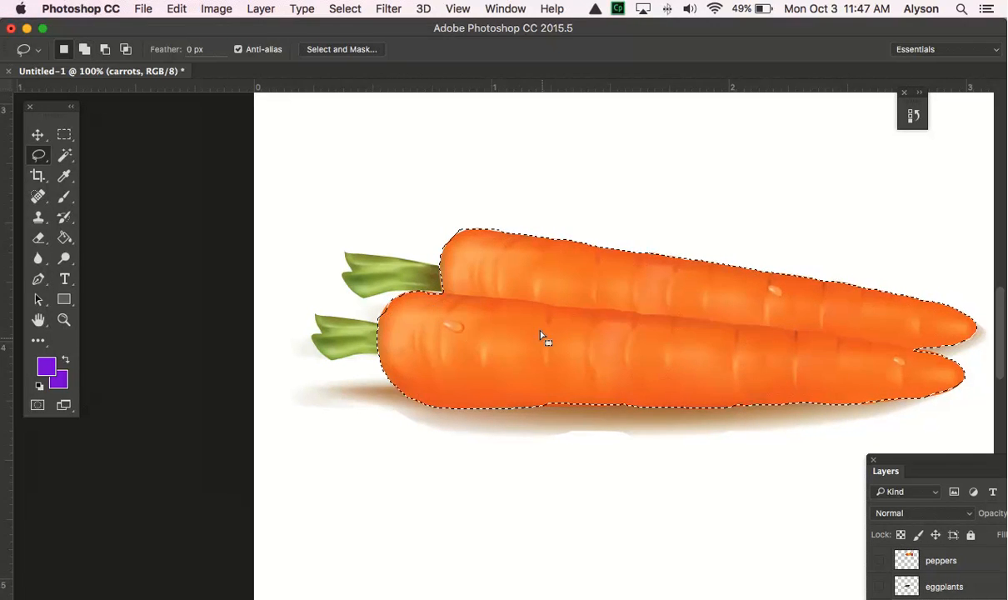
- Copy the selected carrot bodies and paste them onto a new layer
{"action": "scroll", "coordinate": [543, 341], "scroll_direction": "right", "scroll_amount": 5}
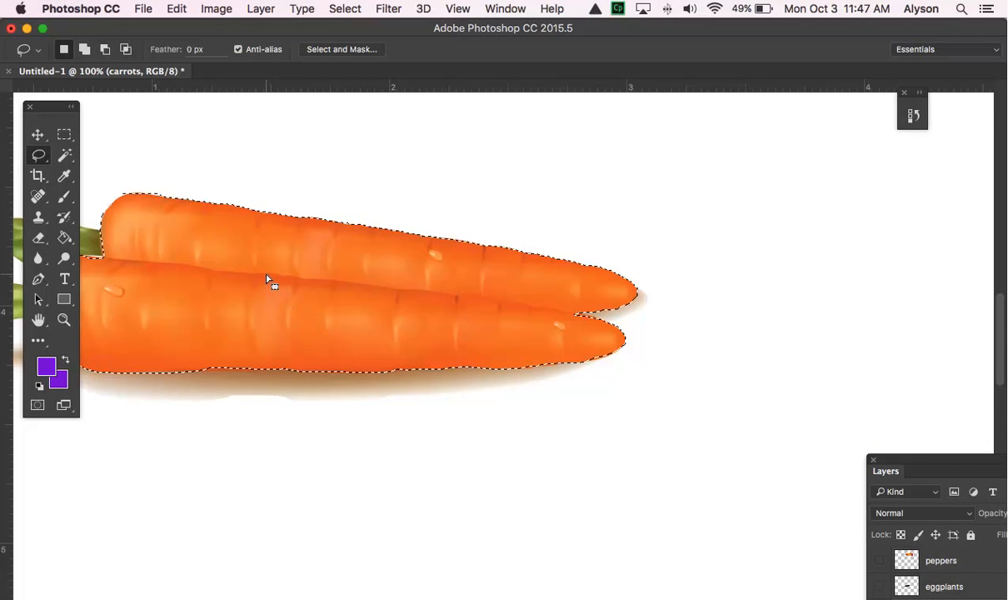
{"action": "scroll", "coordinate": [268, 274], "scroll_direction": "left", "scroll_amount": 2}
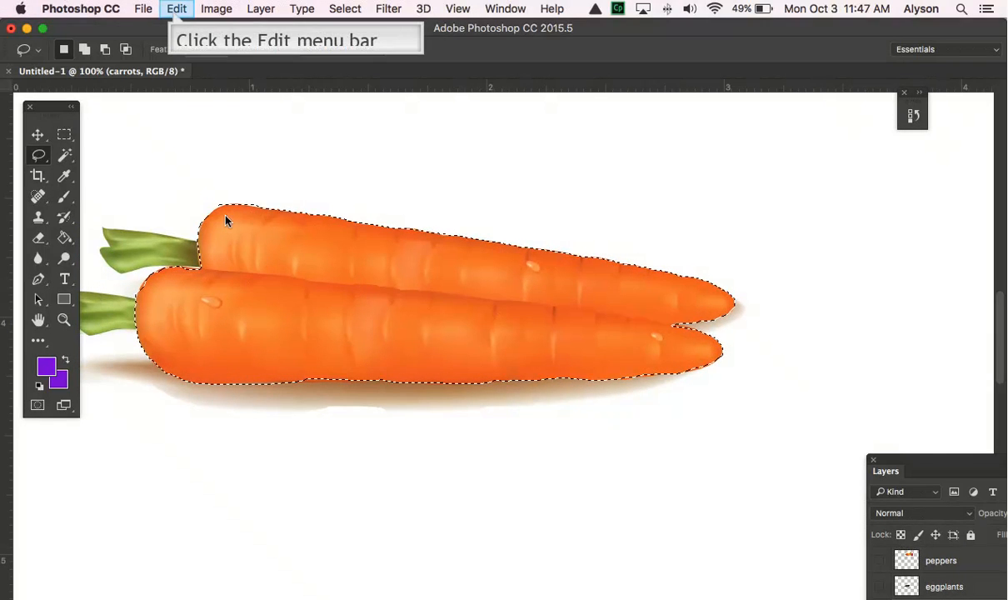
{"action": "left_click", "coordinate": [176, 9]}
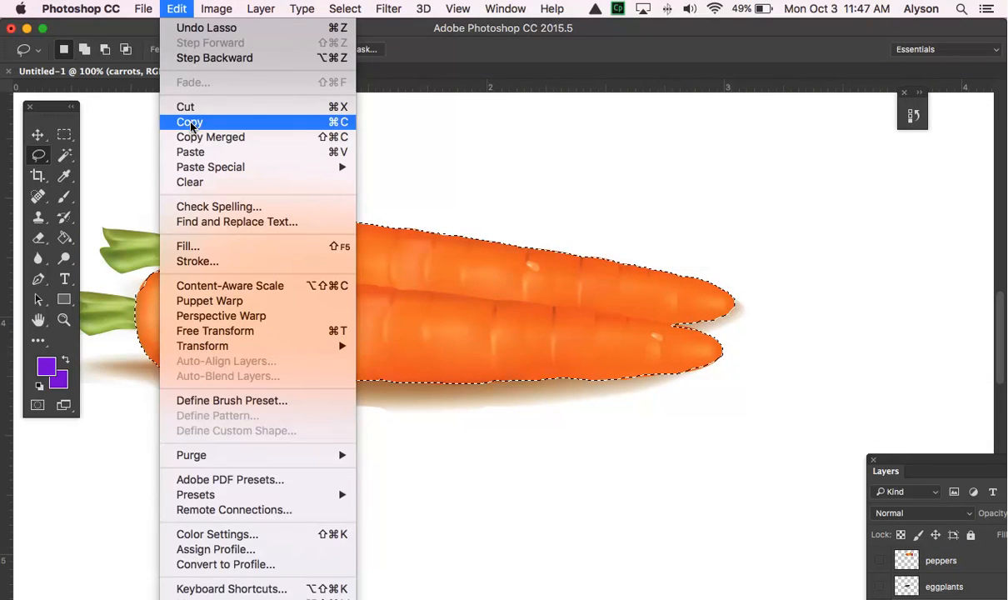
{"action": "left_click", "coordinate": [183, 121]}
{"action": "left_click", "coordinate": [173, 9]}
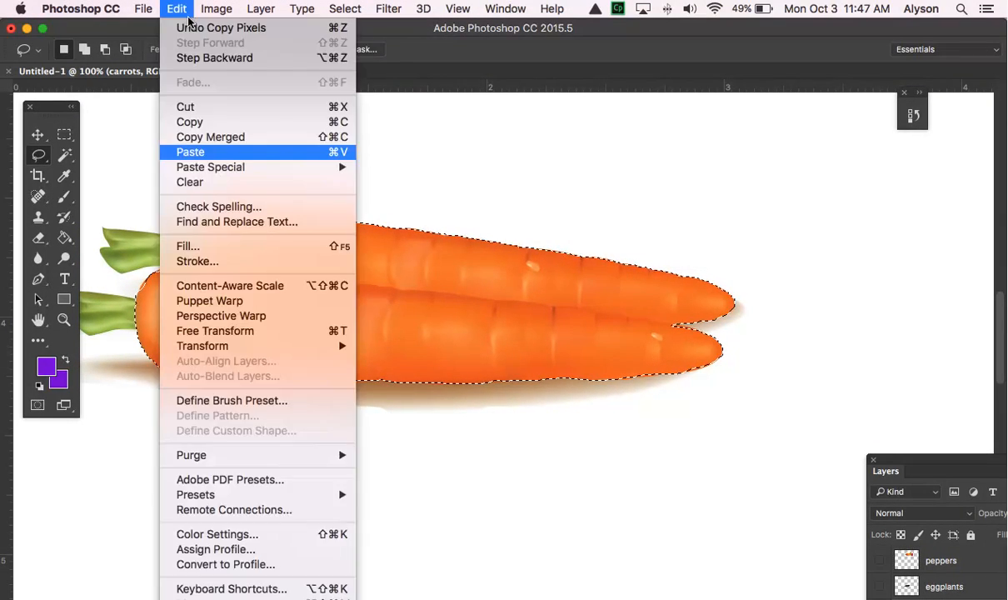
{"action": "left_click", "coordinate": [212, 152]}
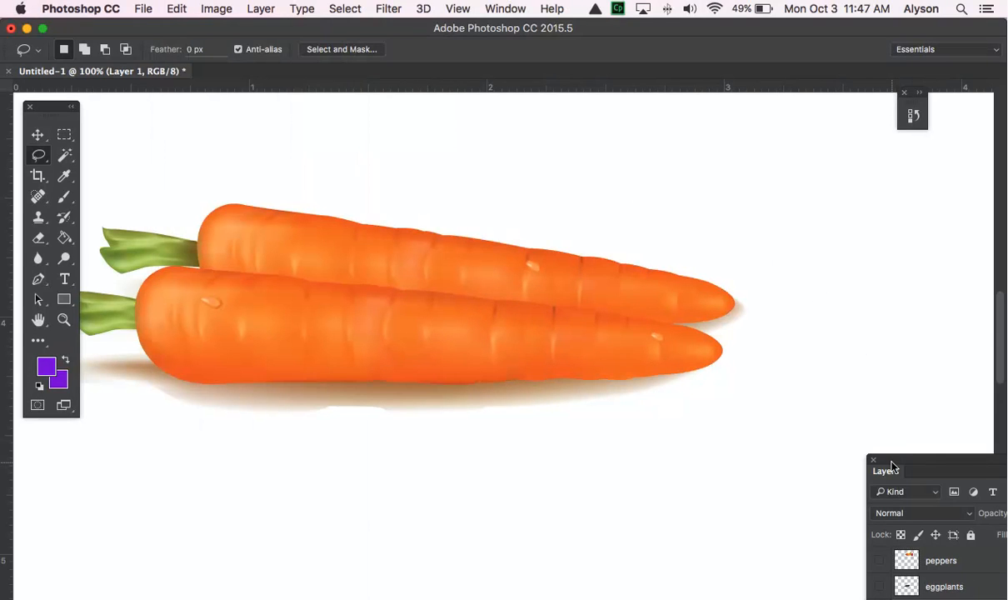
- Bring the Layers panel fully into view, activate the Move tool, and hide the carrots layer
{"action": "left_click_drag", "start_coordinate": [886, 450], "coordinate": [757, 87]}
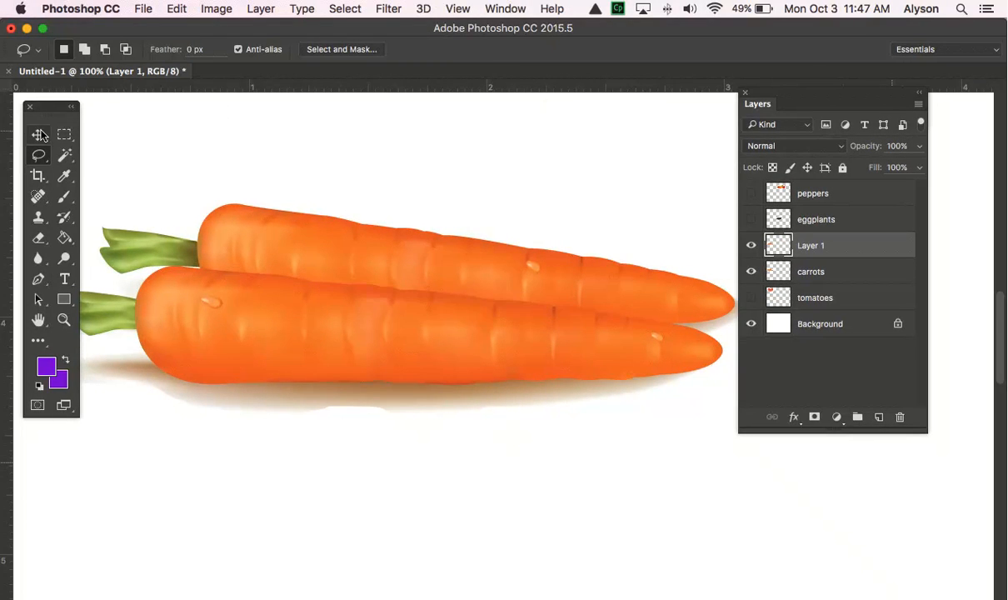
{"action": "left_click", "coordinate": [39, 135]}
{"action": "left_click", "coordinate": [752, 273]}
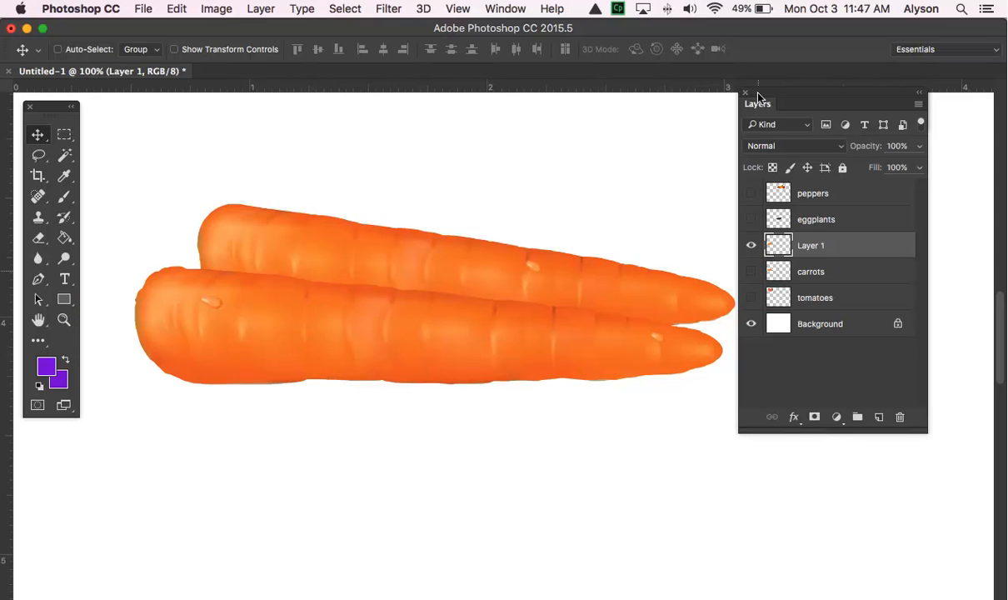
- Toggle the carrots layer's visibility to compare the original with the pasted carrot bodies, leaving the layer hidden
{"action": "left_click_drag", "start_coordinate": [759, 98], "coordinate": [811, 110]}
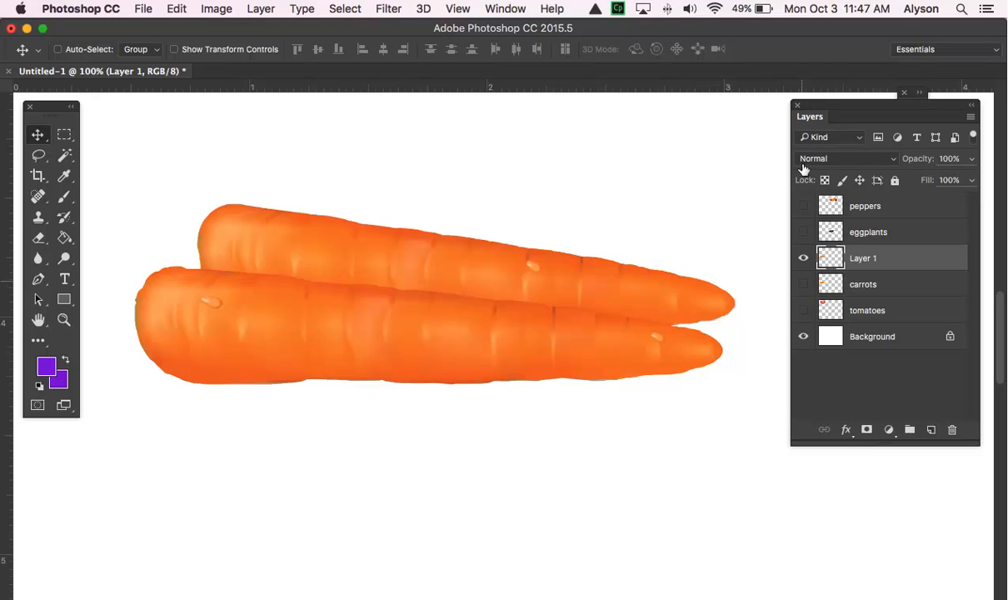
{"action": "left_click", "coordinate": [803, 285]}
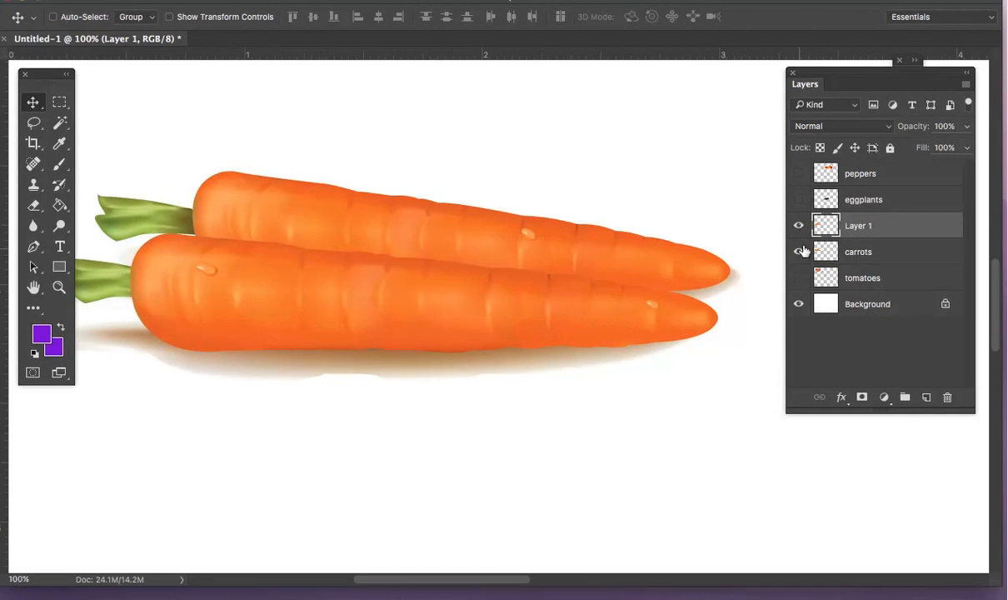
{"action": "left_click", "coordinate": [802, 251]}
{"action": "left_click", "coordinate": [801, 252]}
{"action": "left_click", "coordinate": [802, 252]}
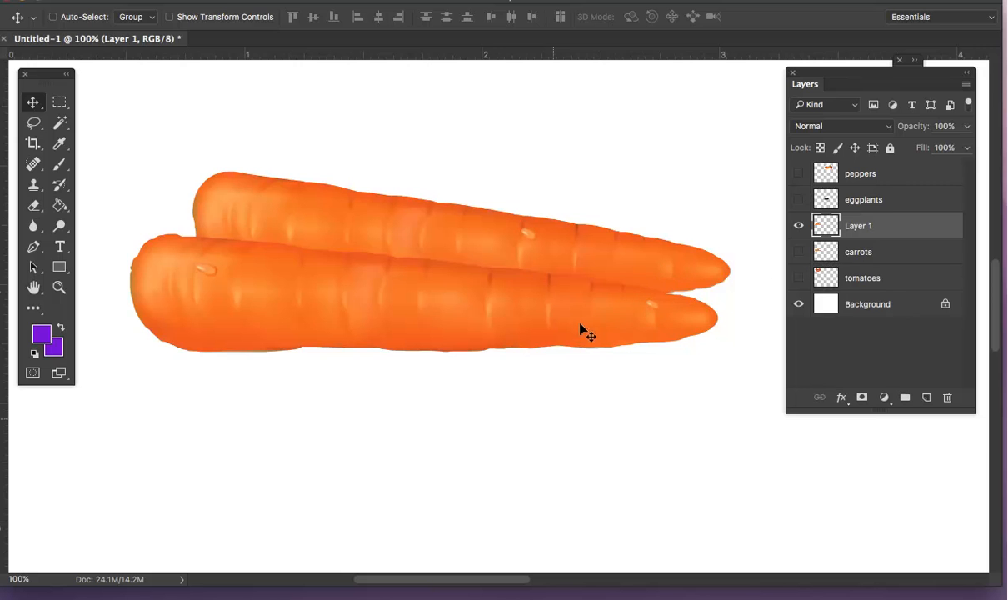
{"action": "key", "text": "shift+Up"}
{"action": "key", "text": "shift+Up"}
{"action": "key", "text": "shift+Up"}
{"action": "key", "text": "shift+Up"}
{"action": "key", "text": "shift+Up"}
{"action": "key", "text": "shift+Up"}
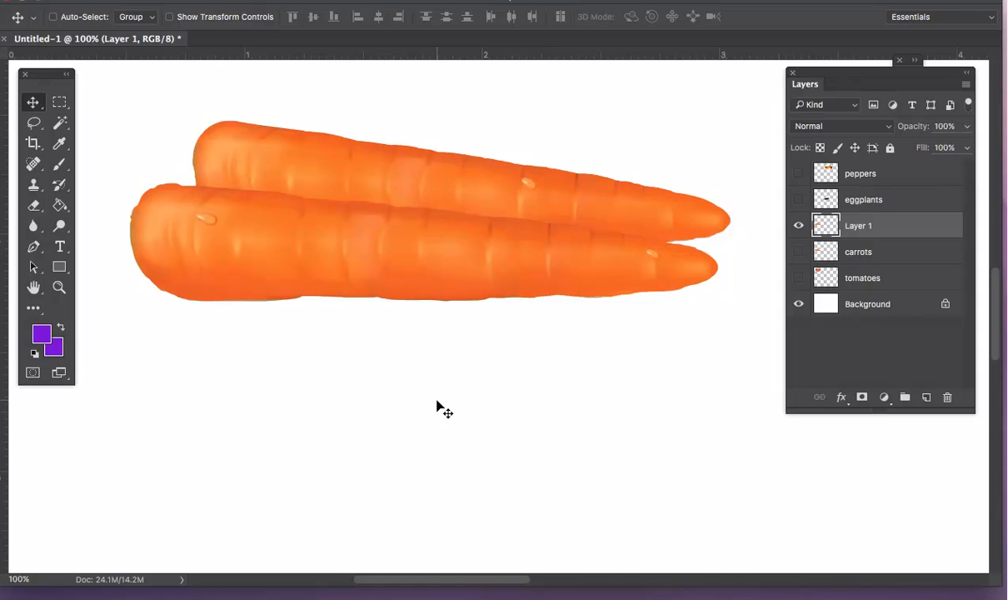
{"action": "key", "text": "super+Return"}
{"action": "key", "text": "super"}
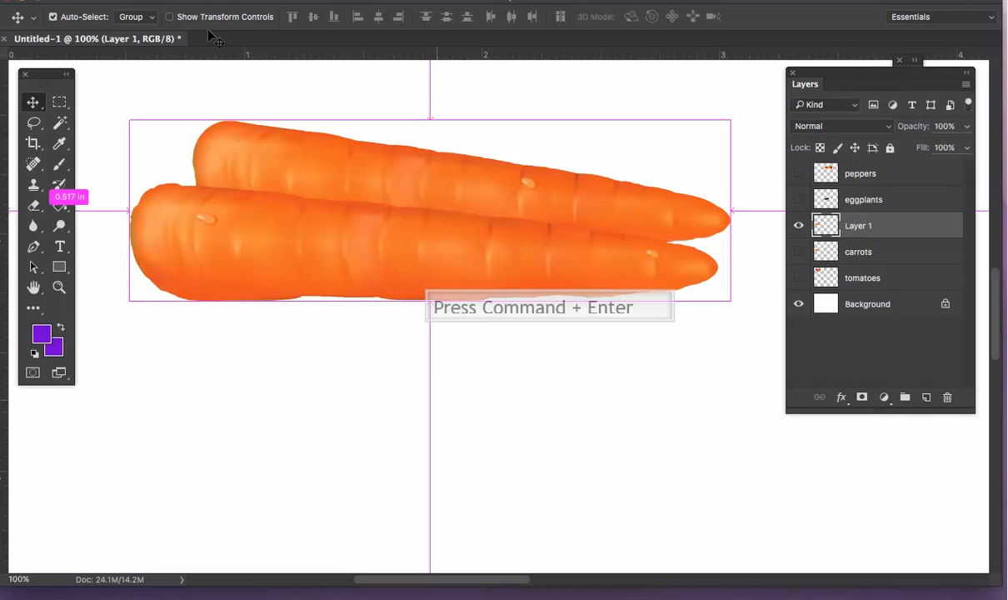
{"action": "left_click", "coordinate": [436, 405]}
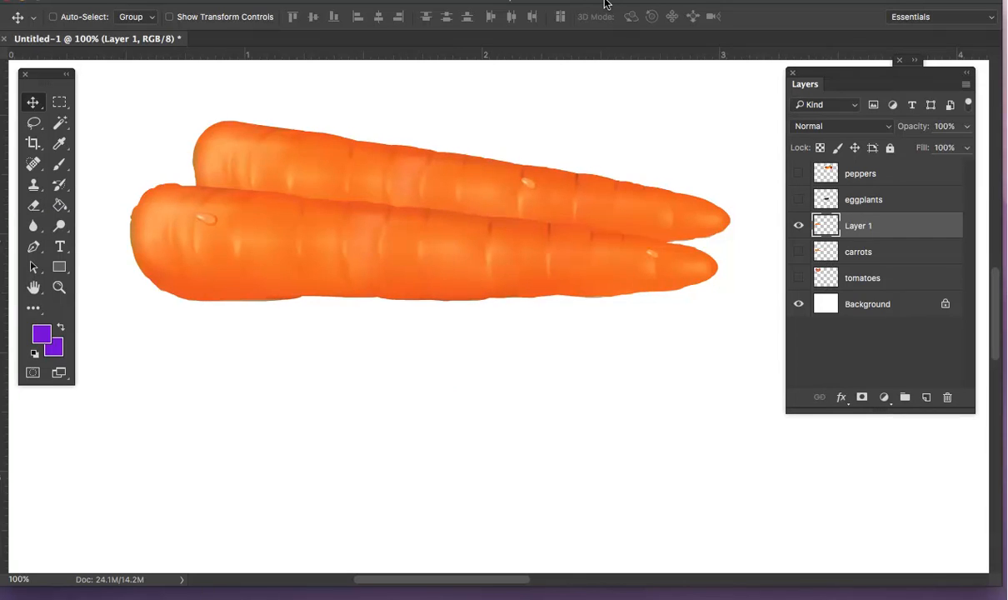